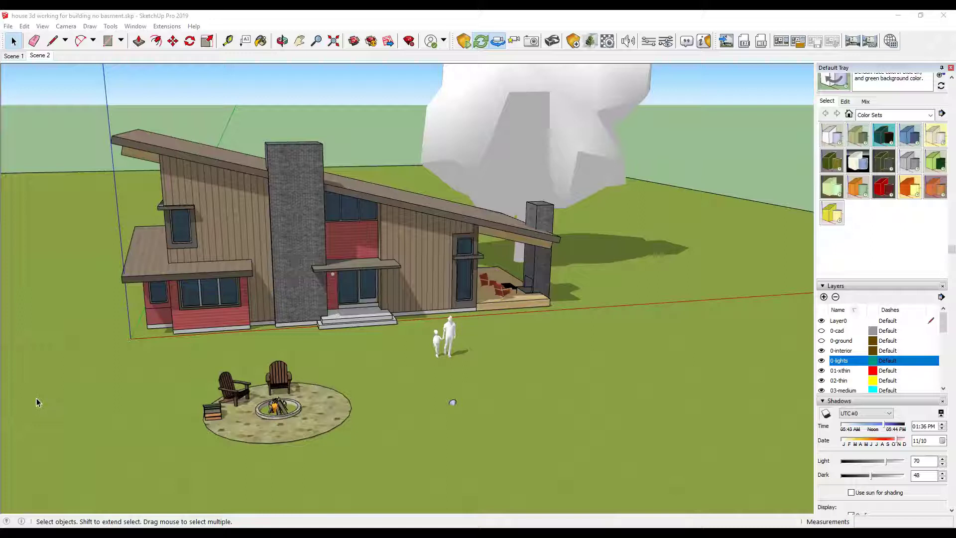
- Open the Enscape Objects window, move it over the model view, and look over the available light source types
{"action": "left_click", "coordinate": [199, 288]}
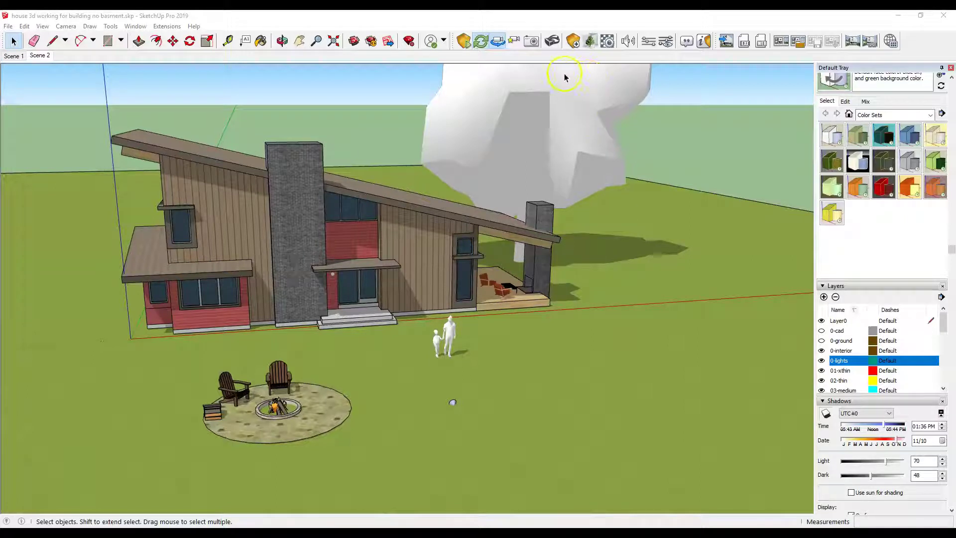
{"action": "left_click", "coordinate": [573, 40]}
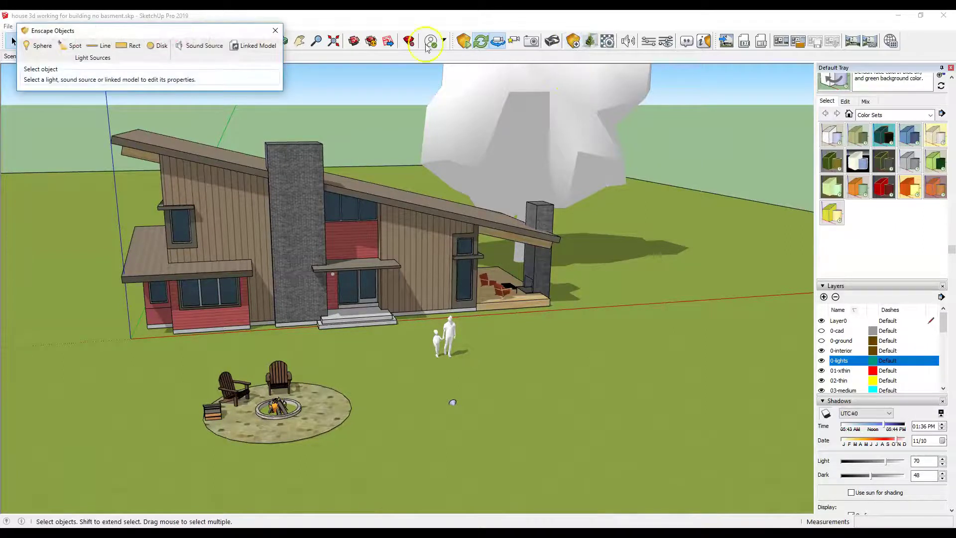
{"action": "left_click_drag", "start_coordinate": [161, 36], "coordinate": [191, 203]}
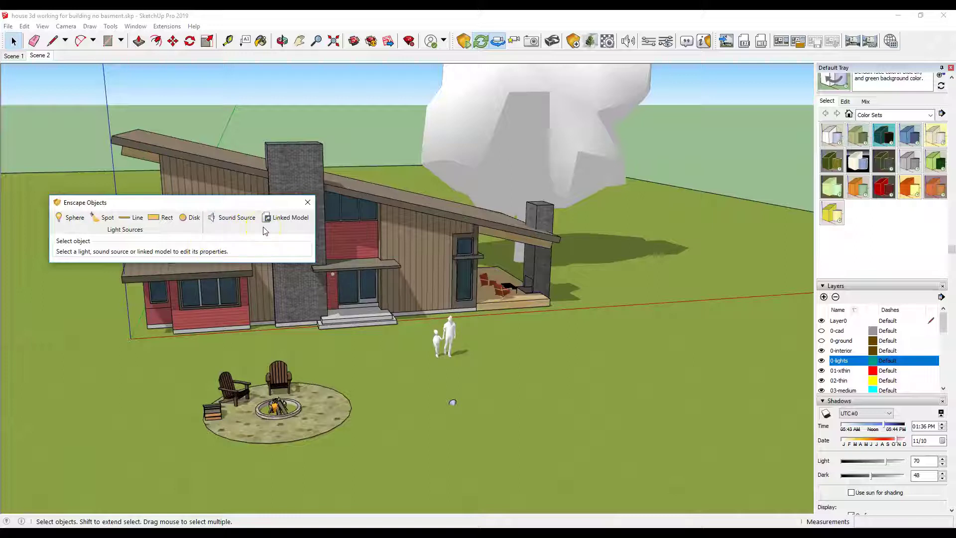
{"action": "left_click", "coordinate": [113, 230]}
{"action": "left_click", "coordinate": [60, 222]}
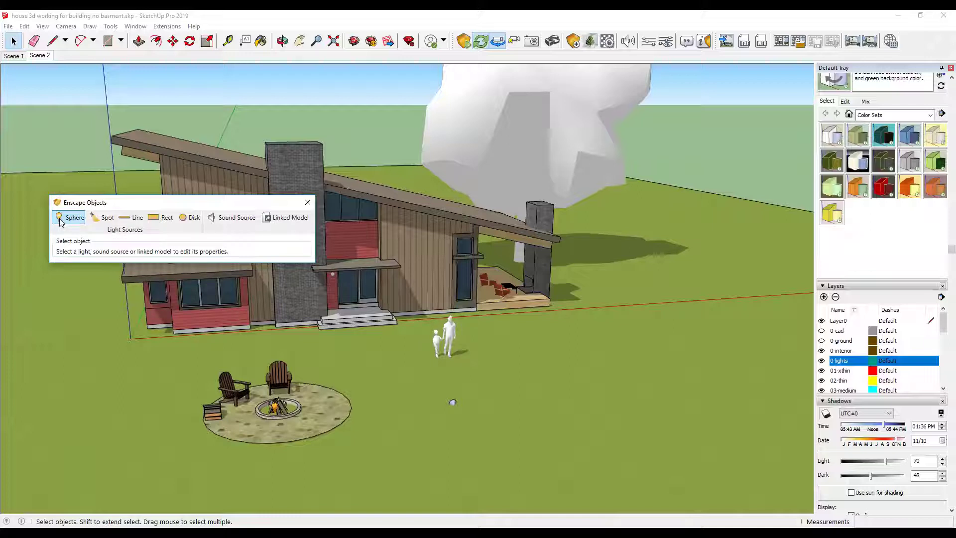
{"action": "left_click", "coordinate": [105, 223]}
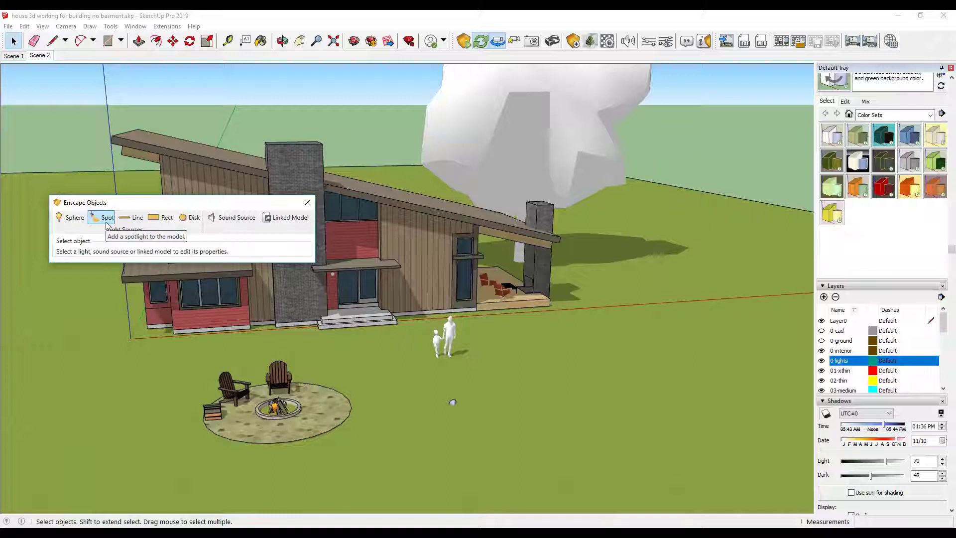
- Place a sphere light about 10 inches off the wood-sided wall between the entrance and the tall window, with luminous intensity 96 cd
{"action": "left_click", "coordinate": [73, 219]}
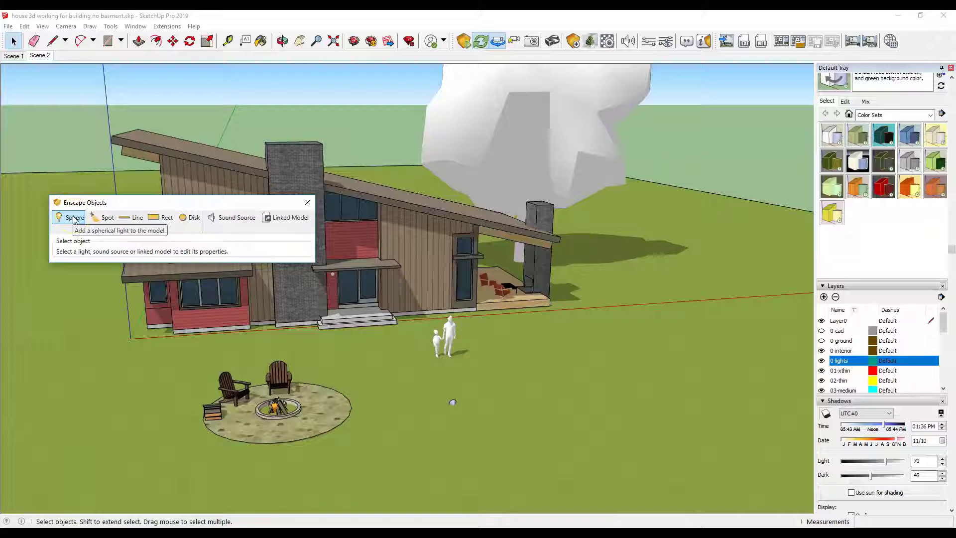
{"action": "left_click", "coordinate": [74, 219]}
{"action": "left_click", "coordinate": [355, 291]}
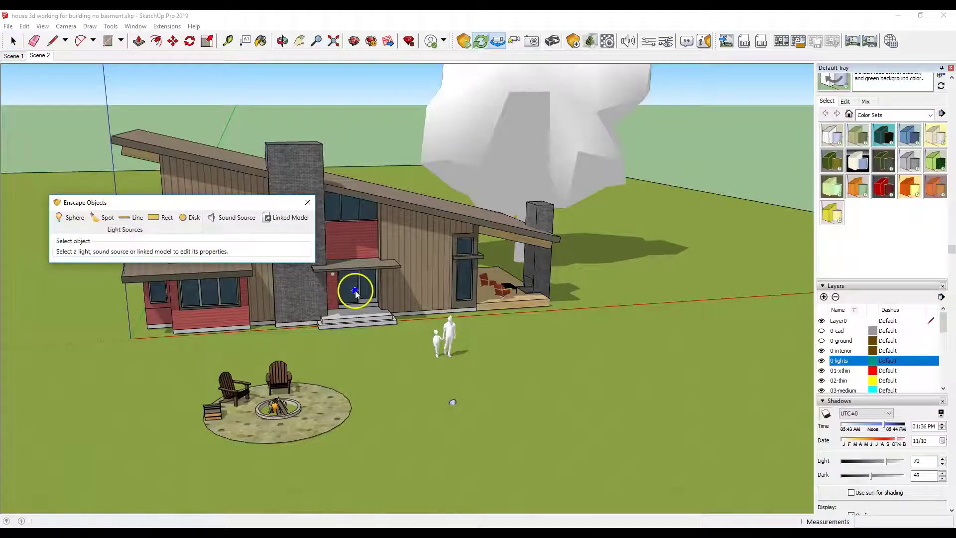
{"action": "left_click", "coordinate": [420, 246]}
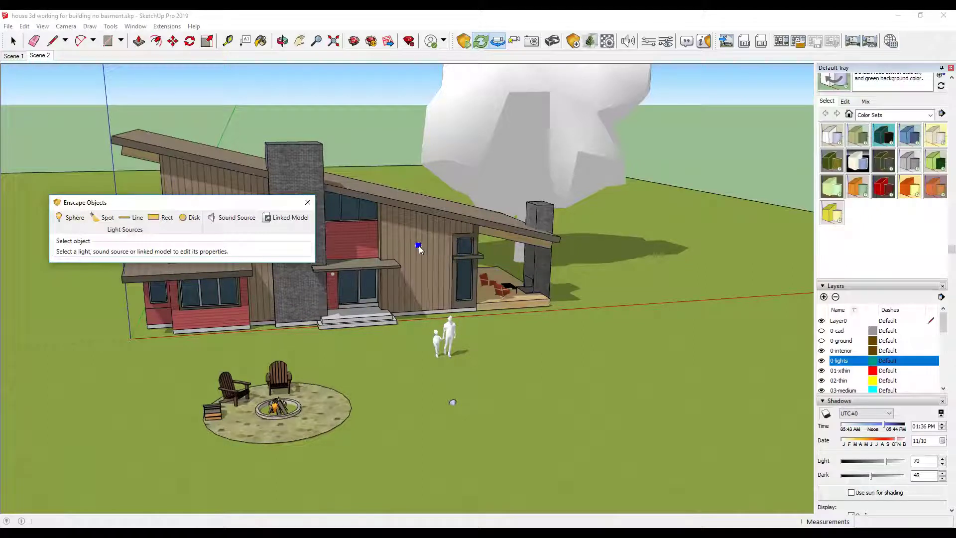
{"action": "left_click", "coordinate": [418, 267]}
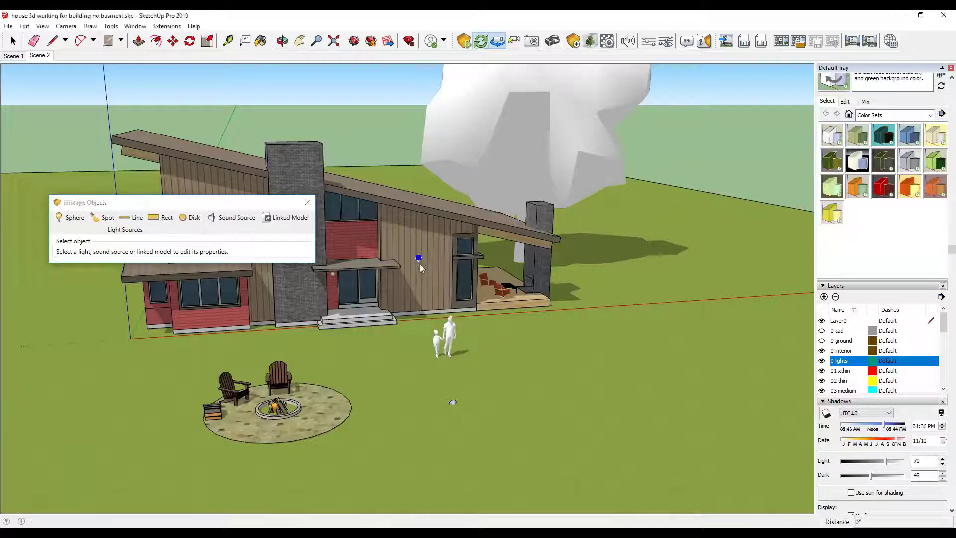
{"action": "left_click", "coordinate": [427, 264]}
{"action": "scroll", "coordinate": [429, 271], "scroll_direction": "up", "scroll_amount": 4}
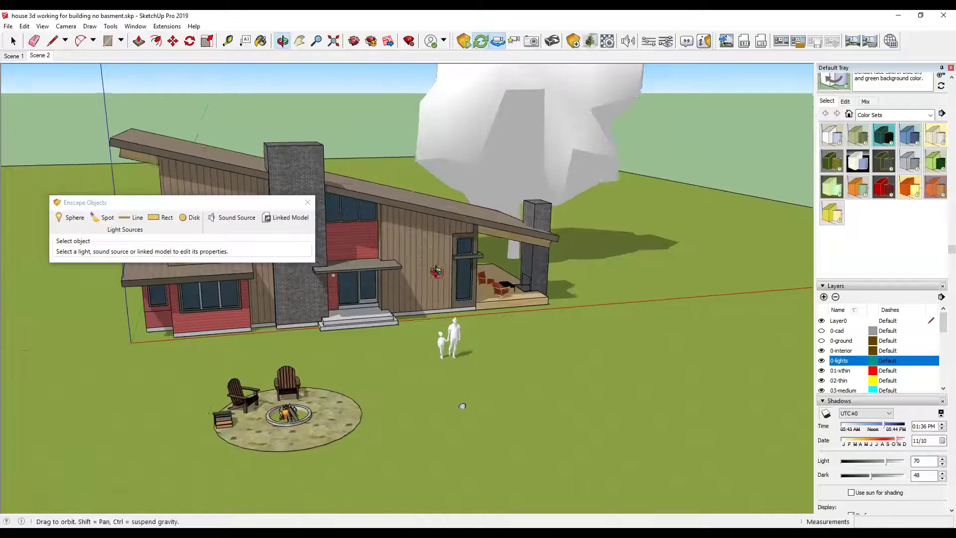
{"action": "scroll", "coordinate": [428, 278], "scroll_direction": "up", "scroll_amount": 3}
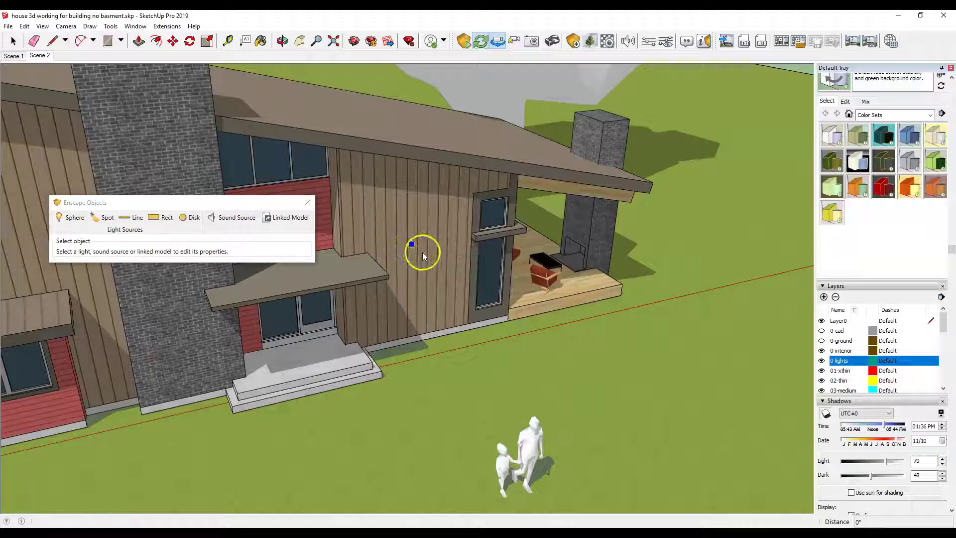
{"action": "scroll", "coordinate": [430, 262], "scroll_direction": "up", "scroll_amount": 3}
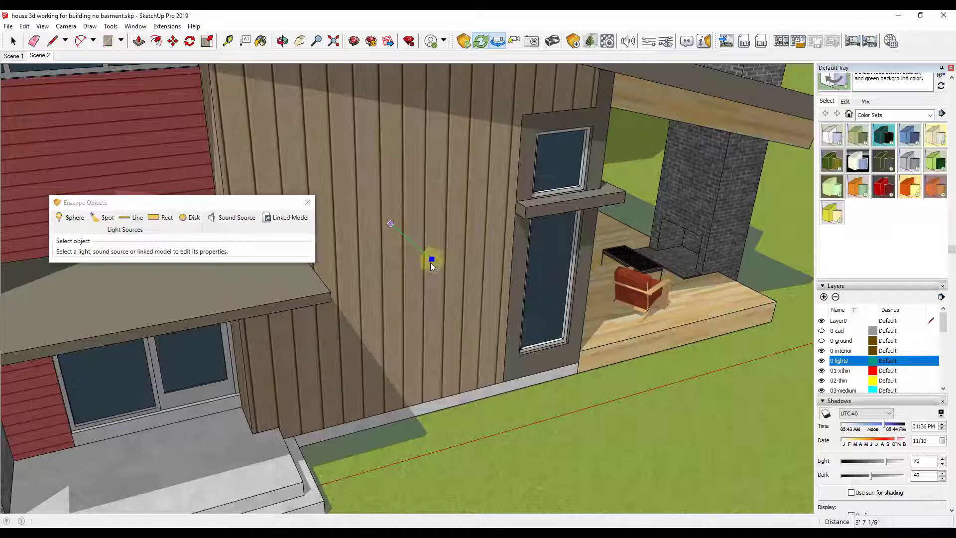
{"action": "left_click", "coordinate": [402, 230]}
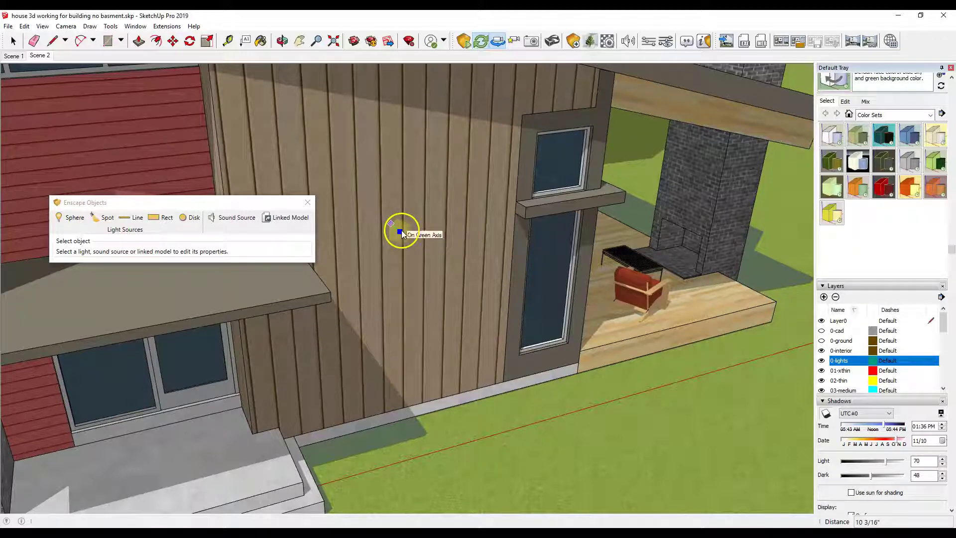
{"action": "left_click", "coordinate": [406, 252]}
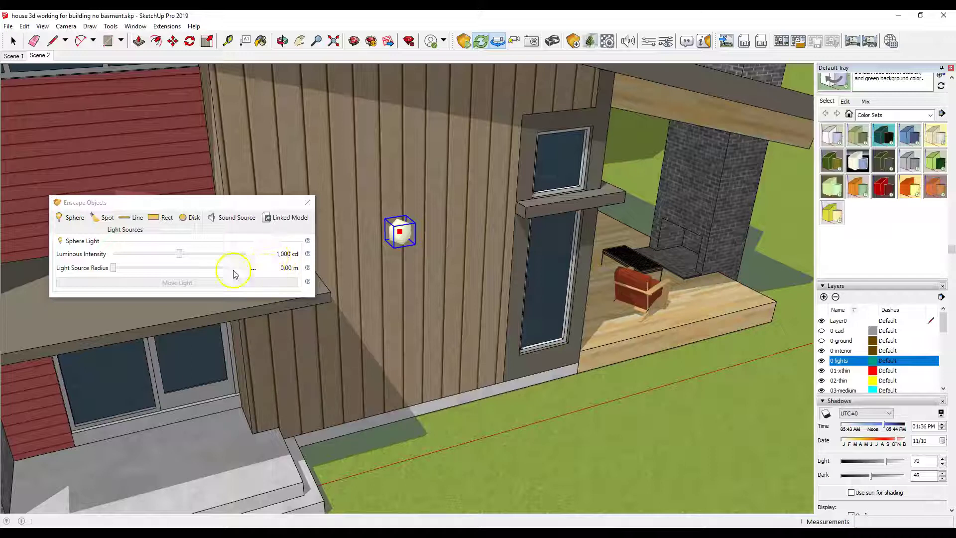
{"action": "left_click_drag", "start_coordinate": [180, 253], "coordinate": [157, 254]}
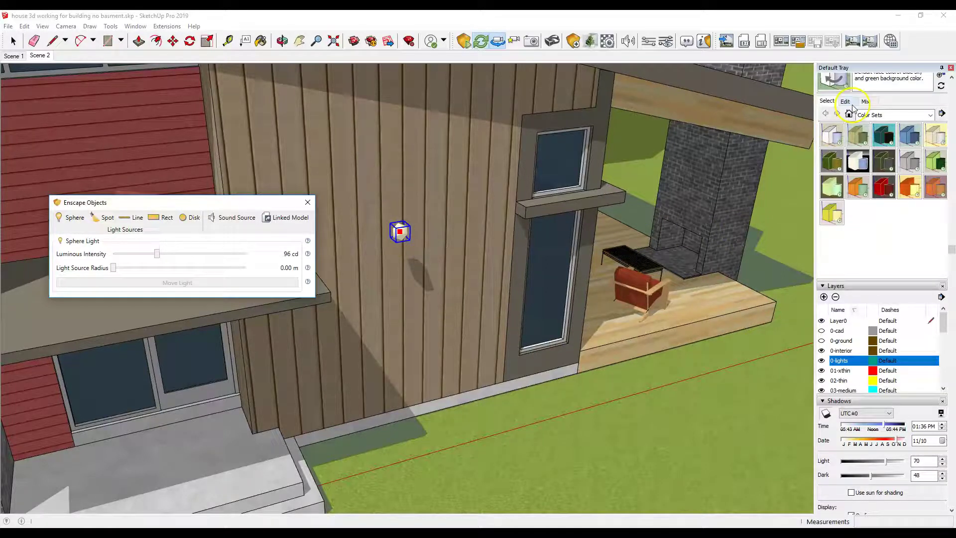
- Paint the new sphere light with the bright yellow Color E04 from the Colors material collection and clear the selection
{"action": "scroll", "coordinate": [875, 180], "scroll_direction": "up", "scroll_amount": 3}
{"action": "scroll", "coordinate": [897, 159], "scroll_direction": "up", "scroll_amount": 3}
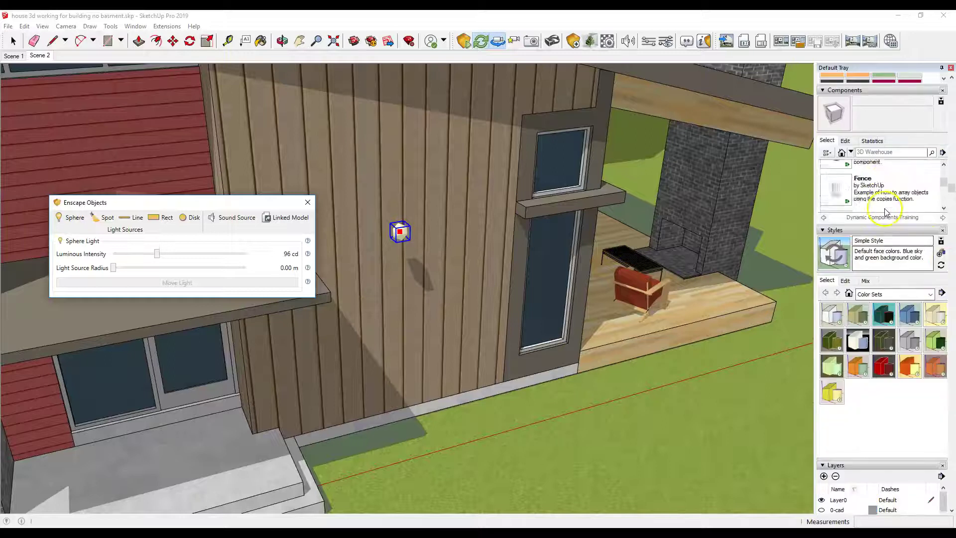
{"action": "scroll", "coordinate": [922, 107], "scroll_direction": "up", "scroll_amount": 6}
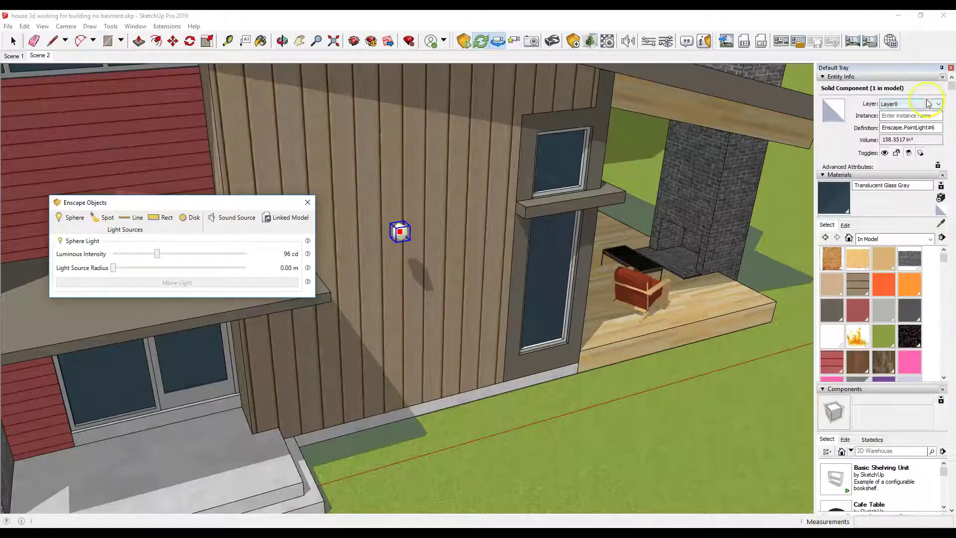
{"action": "left_click", "coordinate": [898, 238]}
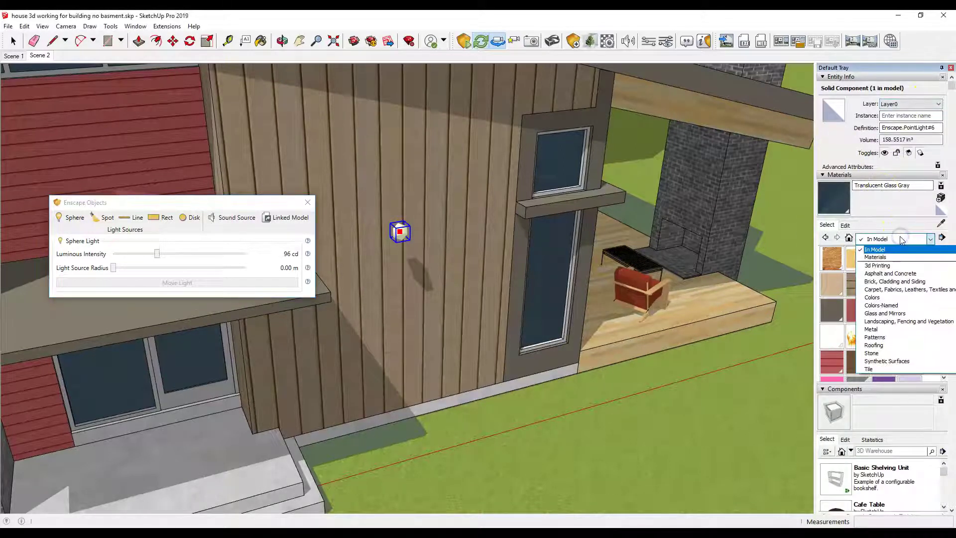
{"action": "left_click", "coordinate": [874, 297]}
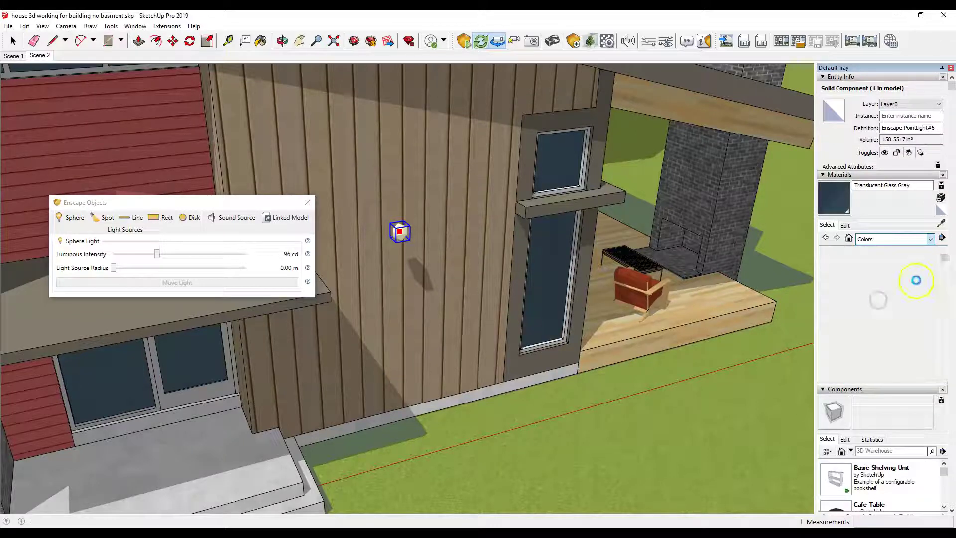
{"action": "scroll", "coordinate": [916, 295], "scroll_direction": "down", "scroll_amount": 3}
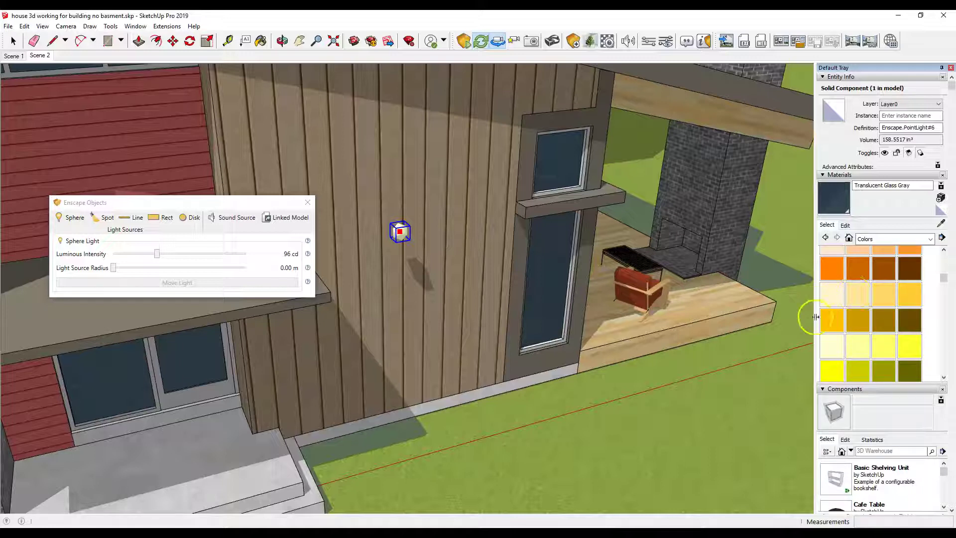
{"action": "left_click", "coordinate": [835, 347]}
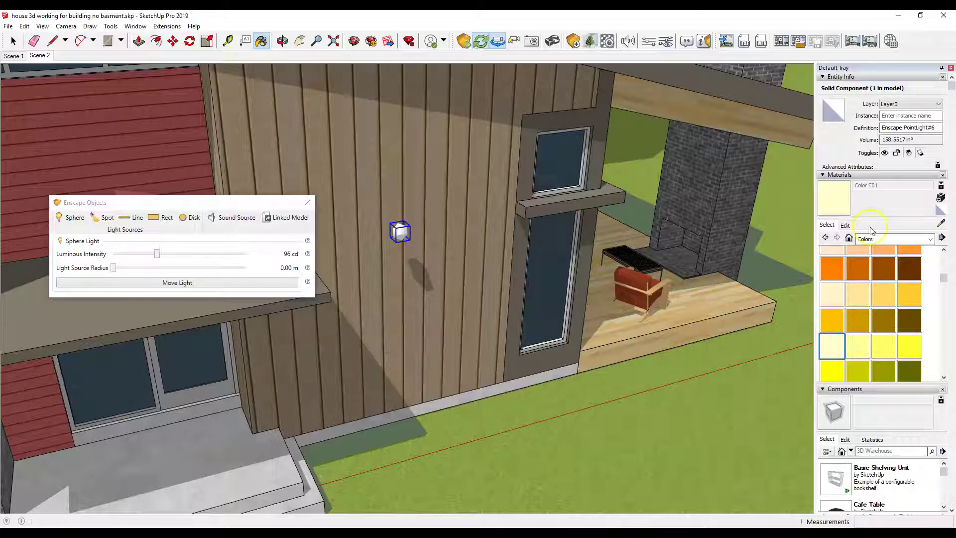
{"action": "left_click", "coordinate": [384, 227]}
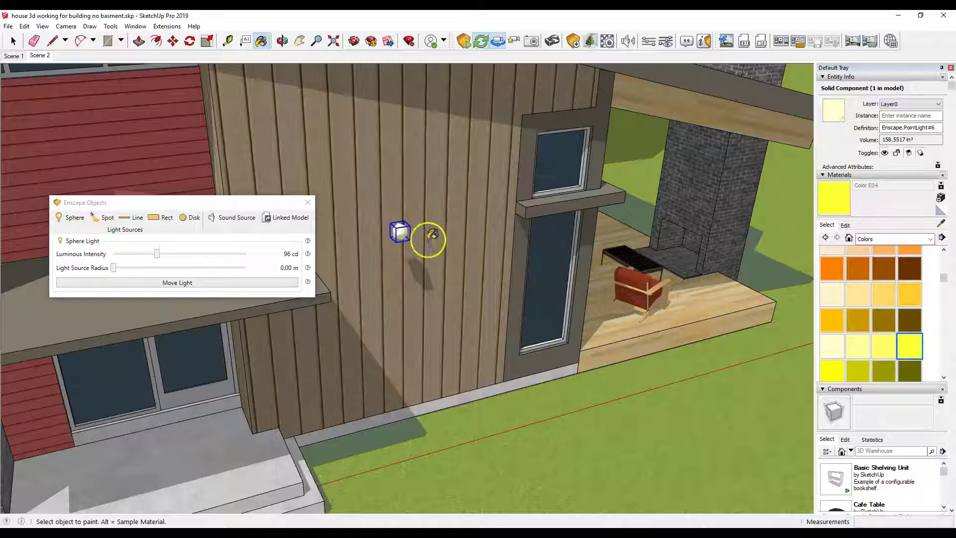
{"action": "left_click", "coordinate": [399, 230]}
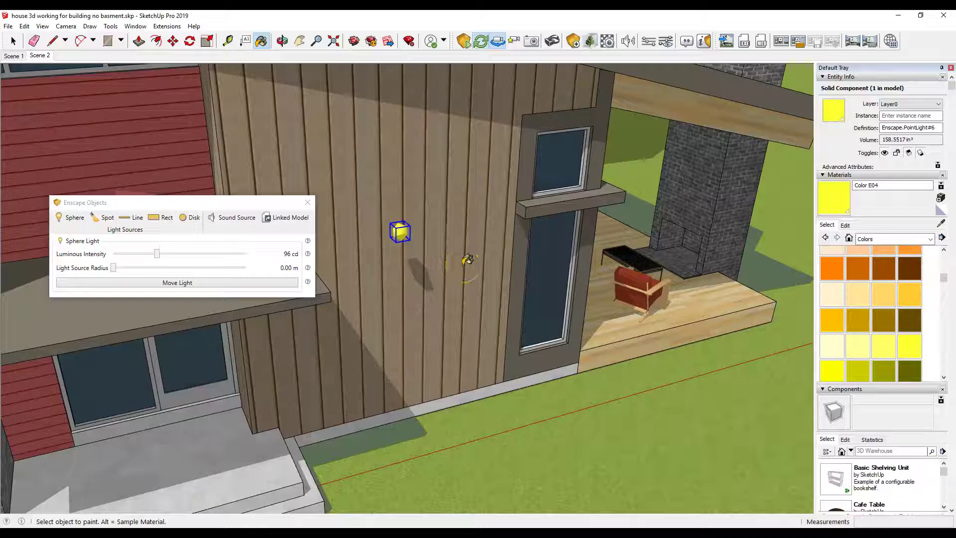
{"action": "scroll", "coordinate": [468, 259], "scroll_direction": "down", "scroll_amount": 3}
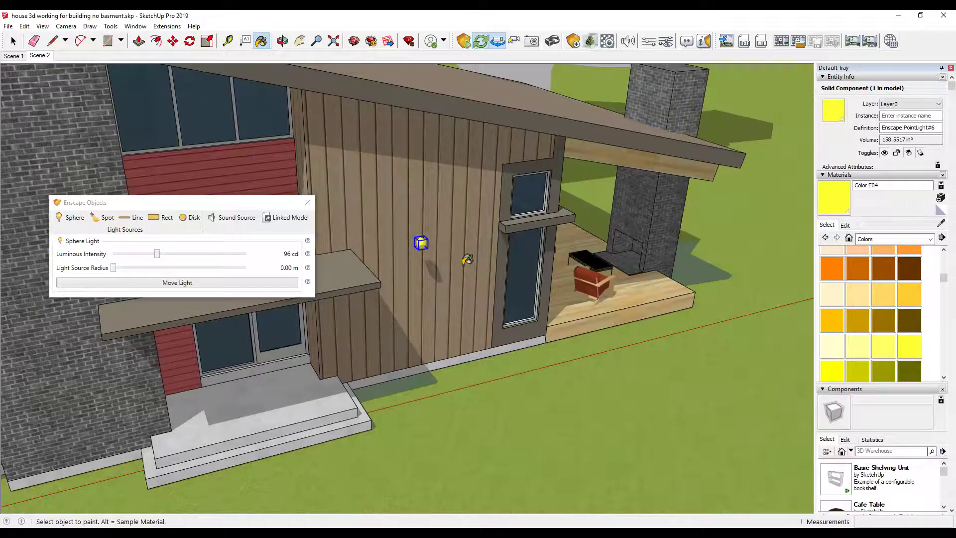
{"action": "scroll", "coordinate": [469, 260], "scroll_direction": "down", "scroll_amount": 5}
{"action": "middle_click_drag", "start_coordinate": [439, 256], "coordinate": [439, 241]}
{"action": "left_click", "coordinate": [14, 41]}
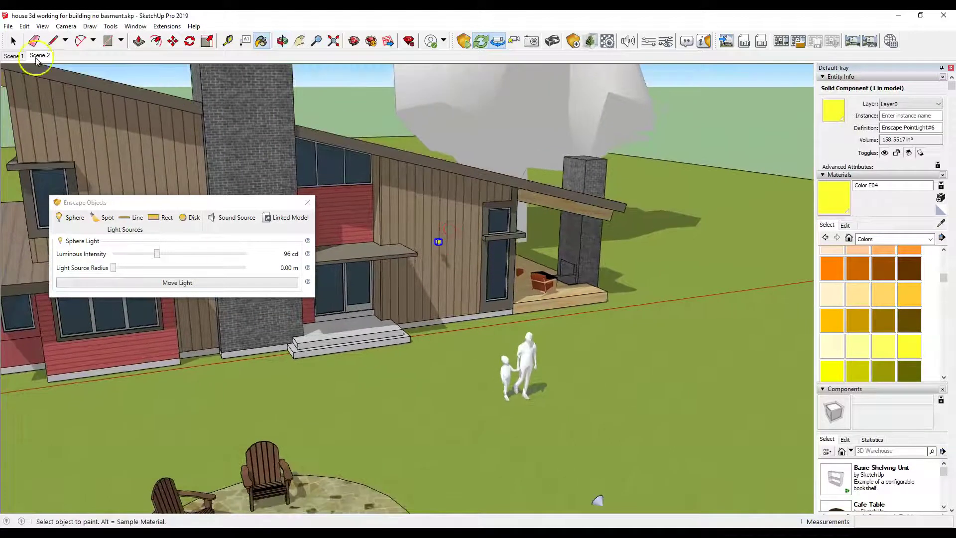
{"action": "left_click", "coordinate": [707, 113]}
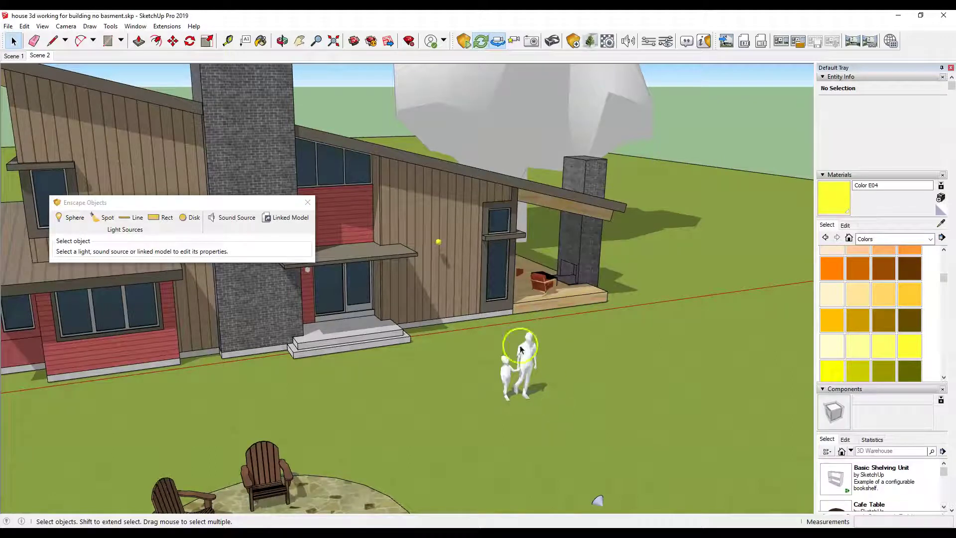
- Examine the lights already placed beside the entrance door, under the covered porch roof and on the lawn near the people
{"action": "scroll", "coordinate": [392, 289], "scroll_direction": "down", "scroll_amount": 1}
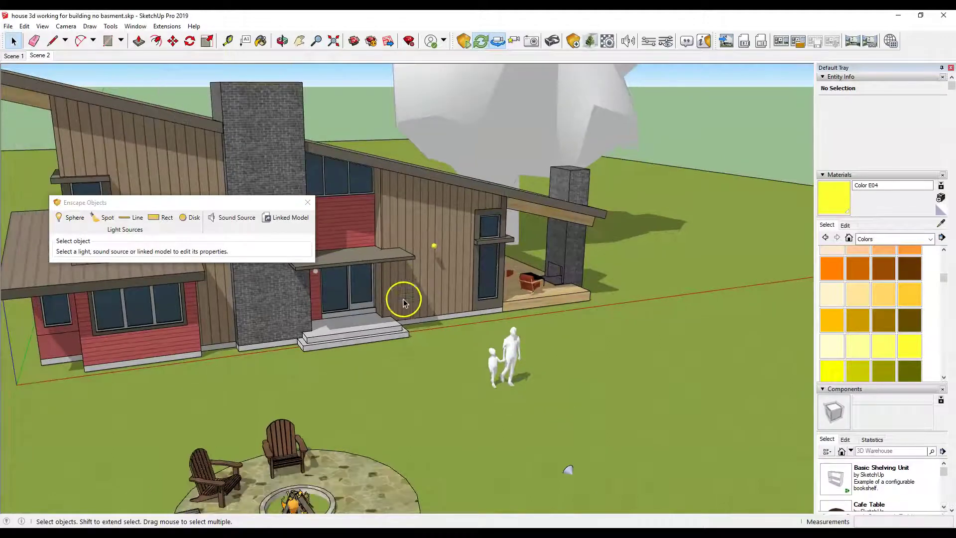
{"action": "scroll", "coordinate": [334, 294], "scroll_direction": "up", "scroll_amount": 2}
{"action": "scroll", "coordinate": [329, 284], "scroll_direction": "down", "scroll_amount": 1}
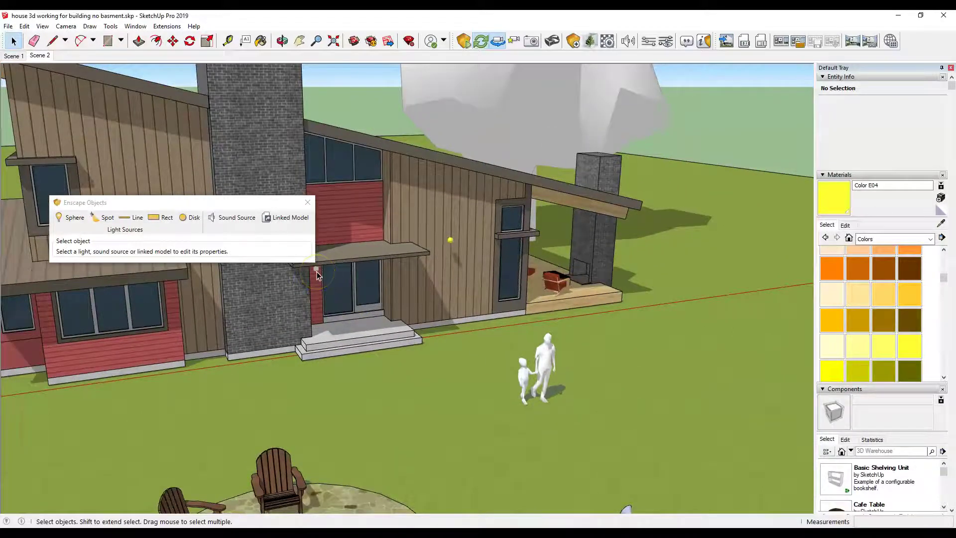
{"action": "middle_click_drag", "start_coordinate": [343, 276], "coordinate": [588, 202]}
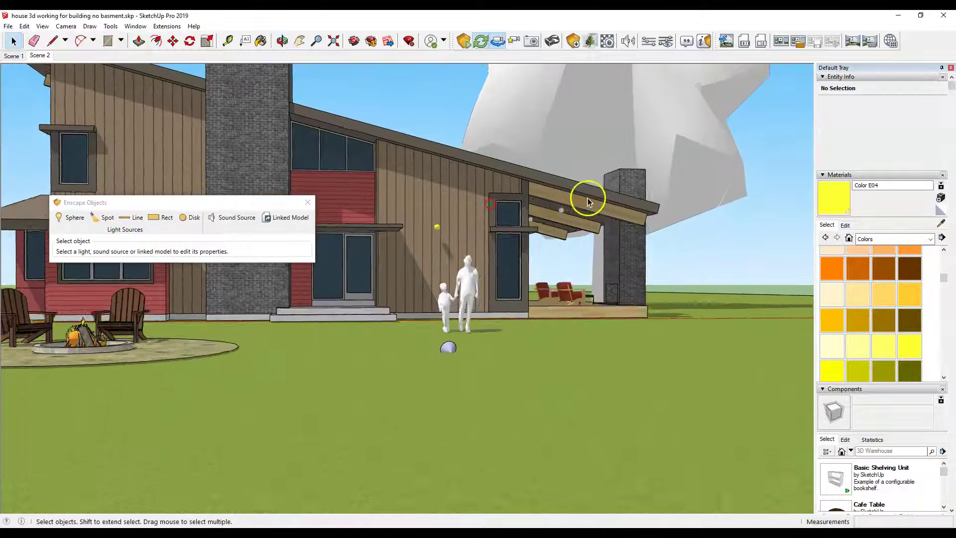
{"action": "scroll", "coordinate": [588, 202], "scroll_direction": "up", "scroll_amount": 5}
{"action": "middle_click_drag", "start_coordinate": [543, 288], "coordinate": [511, 264]}
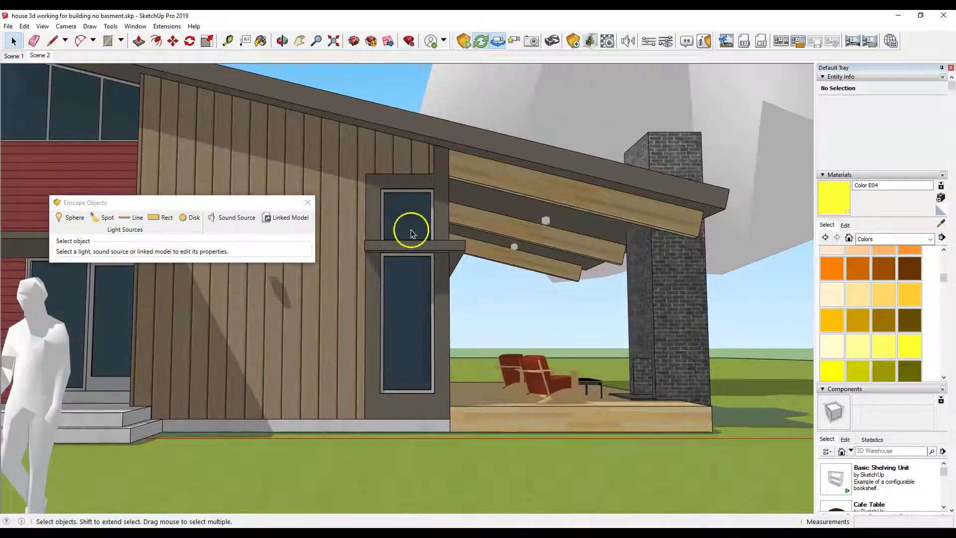
{"action": "middle_click_drag", "start_coordinate": [544, 332], "coordinate": [361, 232]}
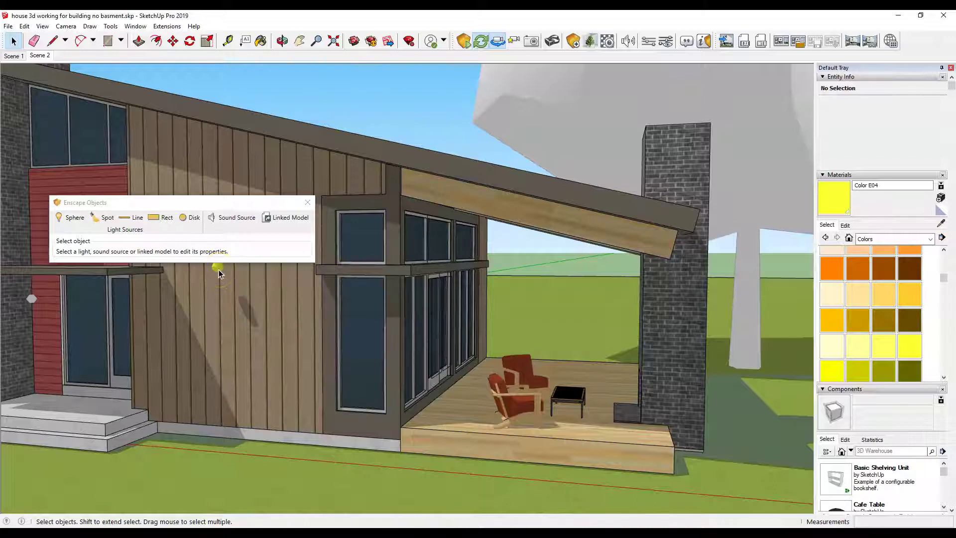
{"action": "scroll", "coordinate": [227, 329], "scroll_direction": "down", "scroll_amount": 2}
{"action": "scroll", "coordinate": [363, 294], "scroll_direction": "down", "scroll_amount": 1}
{"action": "middle_click_drag", "start_coordinate": [299, 299], "coordinate": [55, 326]}
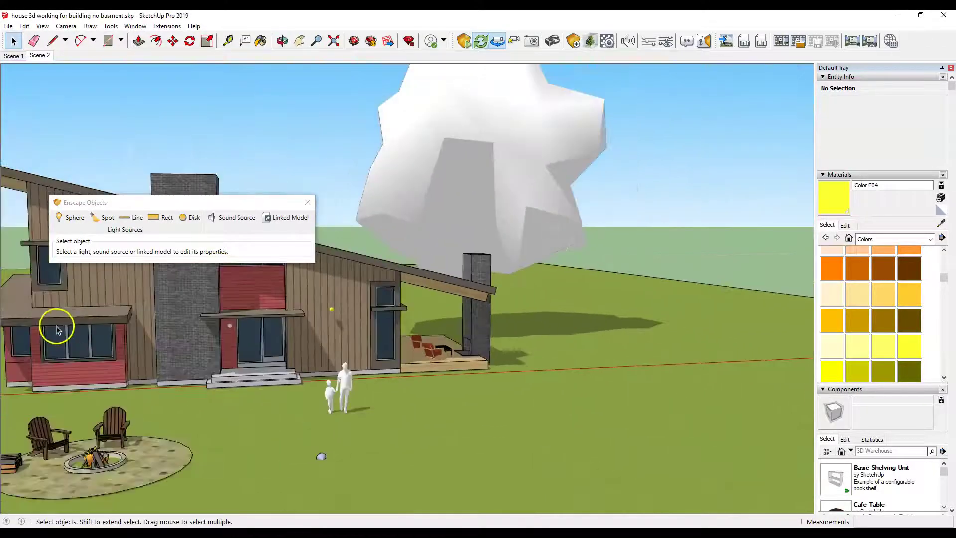
{"action": "middle_click_drag", "start_coordinate": [294, 338], "coordinate": [381, 355]}
{"action": "middle_click_drag", "start_coordinate": [433, 437], "coordinate": [395, 395]}
{"action": "scroll", "coordinate": [425, 447], "scroll_direction": "up", "scroll_amount": 3}
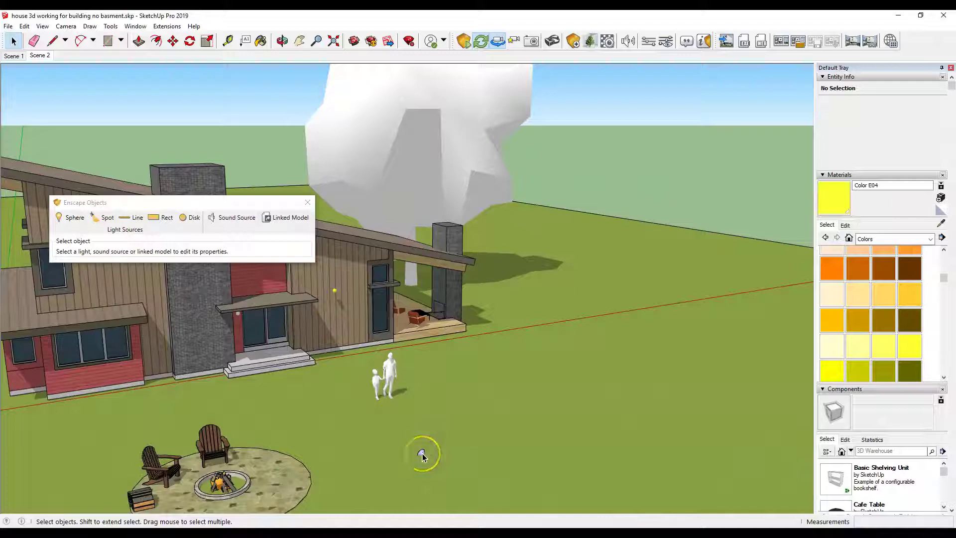
{"action": "scroll", "coordinate": [422, 453], "scroll_direction": "up", "scroll_amount": 3}
{"action": "left_click", "coordinate": [416, 452]}
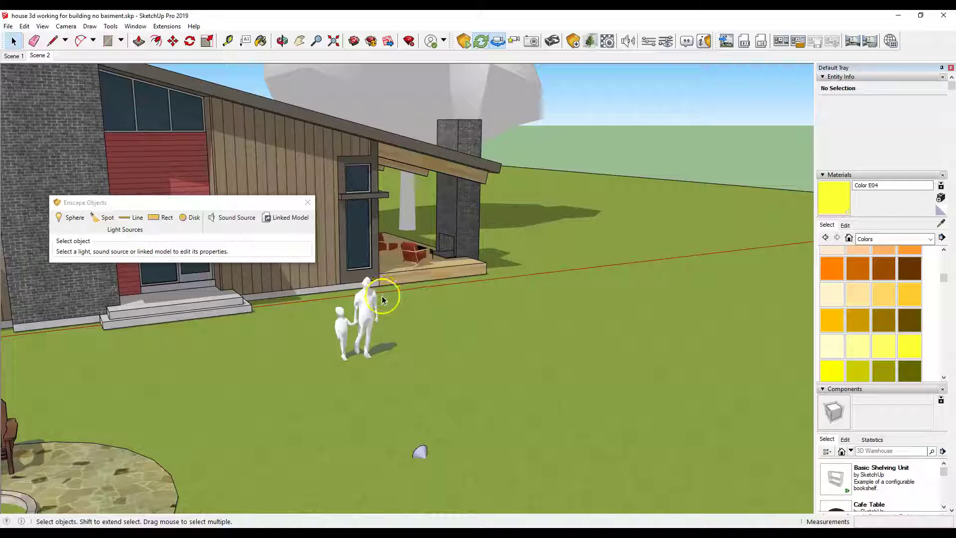
{"action": "scroll", "coordinate": [381, 296], "scroll_direction": "down", "scroll_amount": 4}
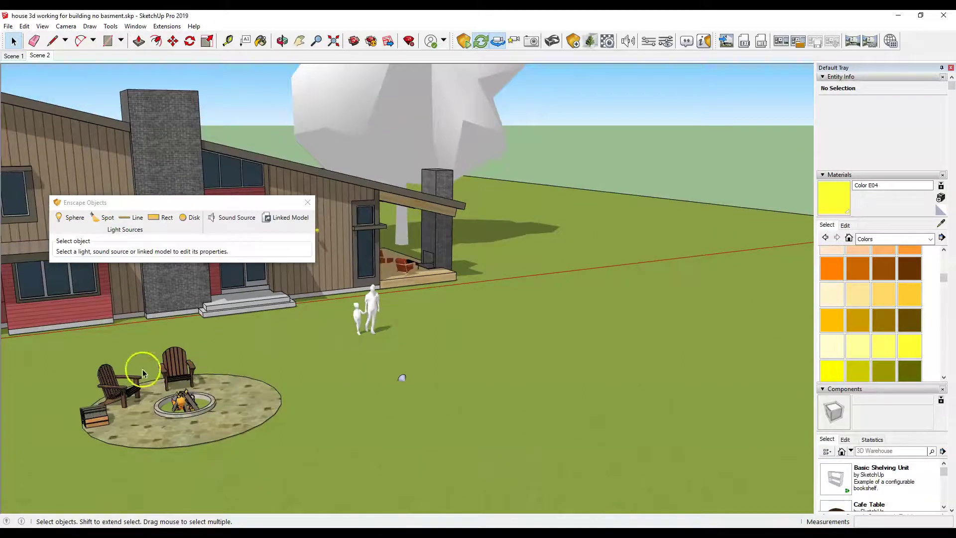
- Examine the light in the fire pit and the spot light standing on the lawn beside the patio
{"action": "scroll", "coordinate": [185, 410], "scroll_direction": "up", "scroll_amount": 2}
{"action": "scroll", "coordinate": [185, 410], "scroll_direction": "up", "scroll_amount": 3}
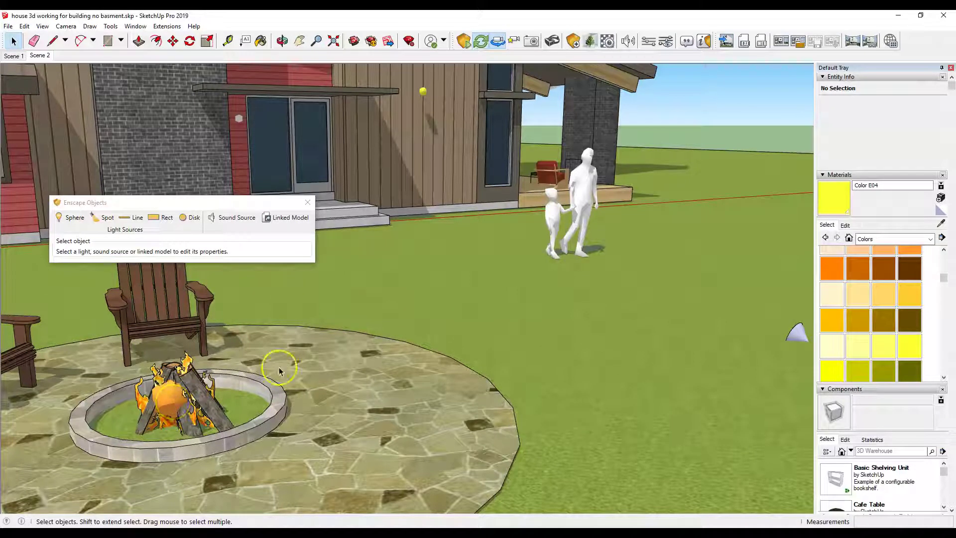
{"action": "middle_click_drag", "start_coordinate": [465, 249], "coordinate": [523, 248]}
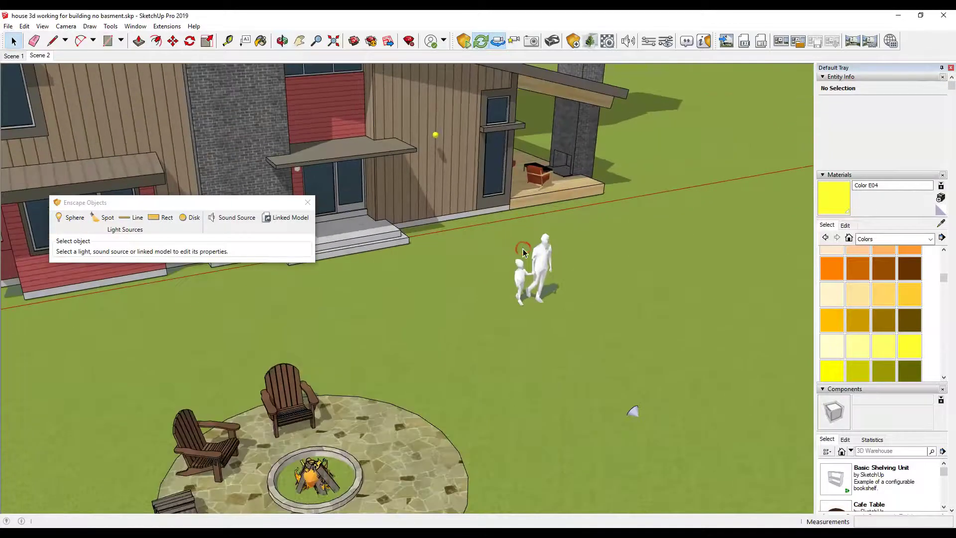
{"action": "scroll", "coordinate": [524, 252], "scroll_direction": "down", "scroll_amount": 3}
{"action": "scroll", "coordinate": [524, 253], "scroll_direction": "up", "scroll_amount": 2}
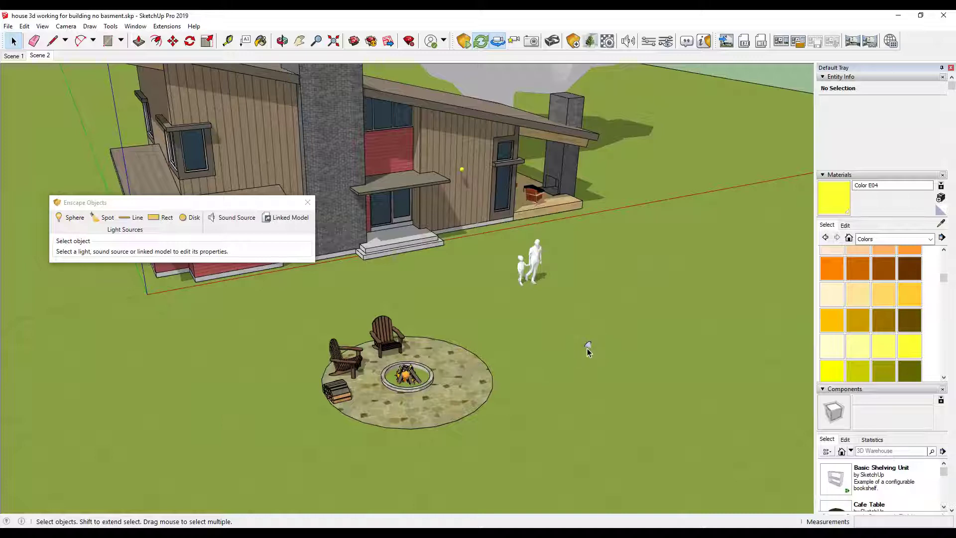
{"action": "left_click", "coordinate": [588, 344]}
{"action": "scroll", "coordinate": [371, 207], "scroll_direction": "up", "scroll_amount": 3}
{"action": "scroll", "coordinate": [371, 205], "scroll_direction": "up", "scroll_amount": 5}
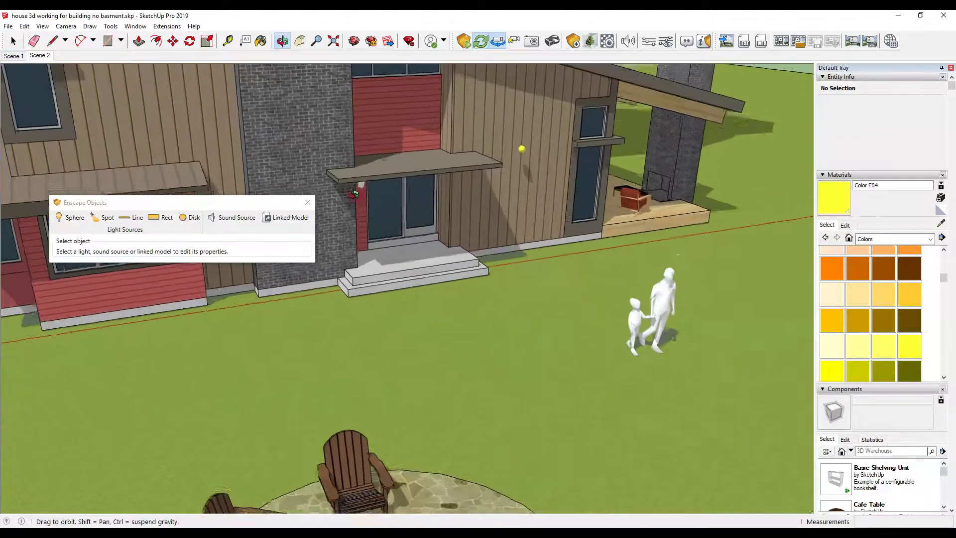
- Check the luminous intensity of the sphere lights beside the entrance door and under the covered porch roof
{"action": "left_click", "coordinate": [362, 180]}
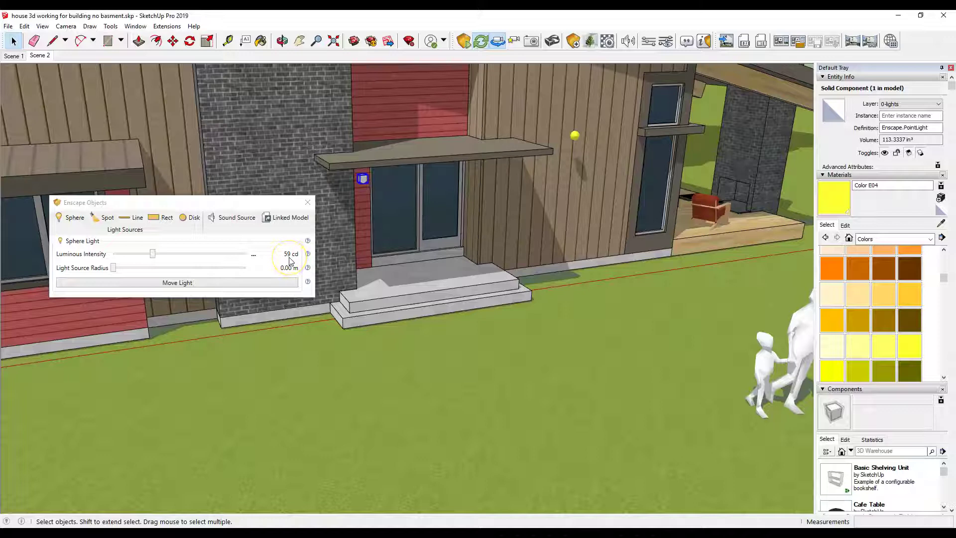
{"action": "middle_click_drag", "start_coordinate": [562, 223], "coordinate": [678, 154]}
{"action": "scroll", "coordinate": [511, 195], "scroll_direction": "down", "scroll_amount": 1}
{"action": "scroll", "coordinate": [675, 157], "scroll_direction": "up", "scroll_amount": 4}
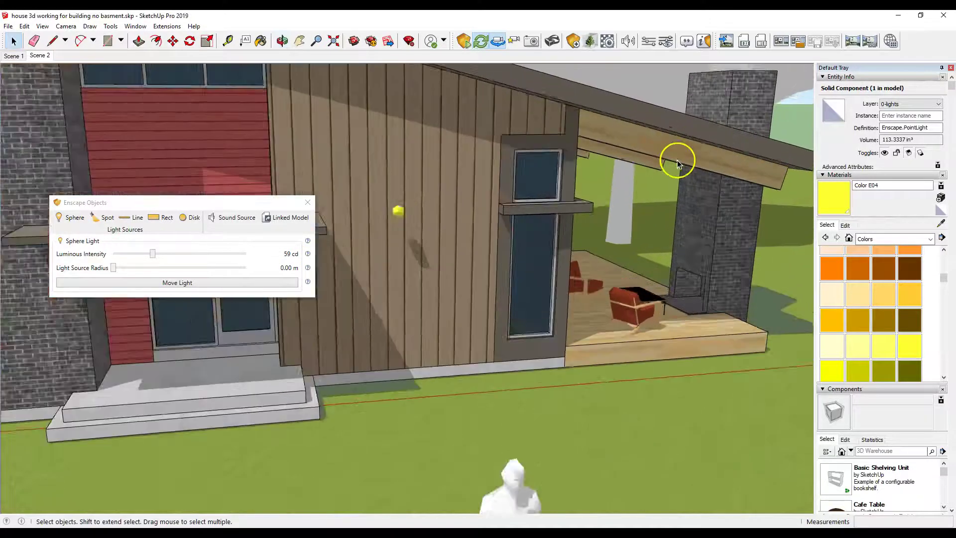
{"action": "middle_click_drag", "start_coordinate": [586, 194], "coordinate": [590, 137]}
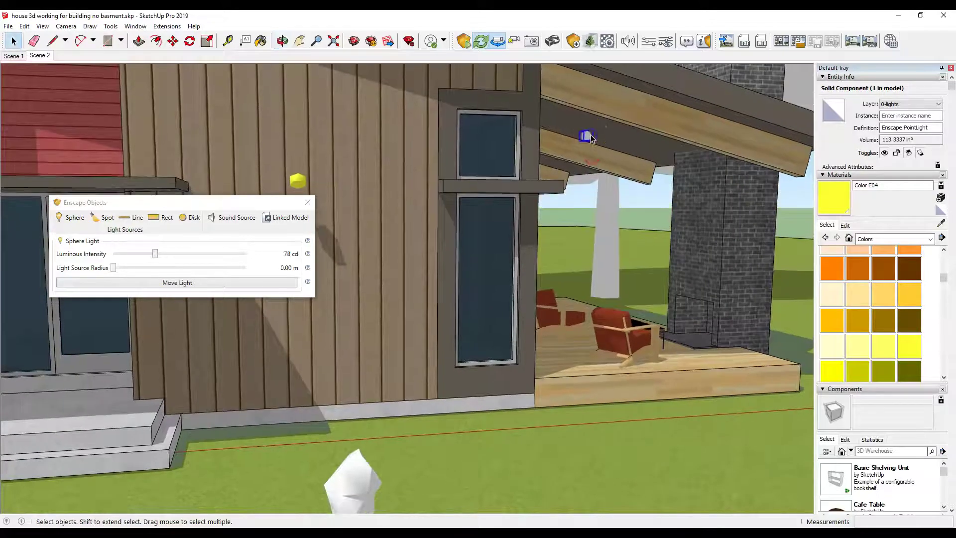
{"action": "middle_click_drag", "start_coordinate": [606, 215], "coordinate": [570, 229]}
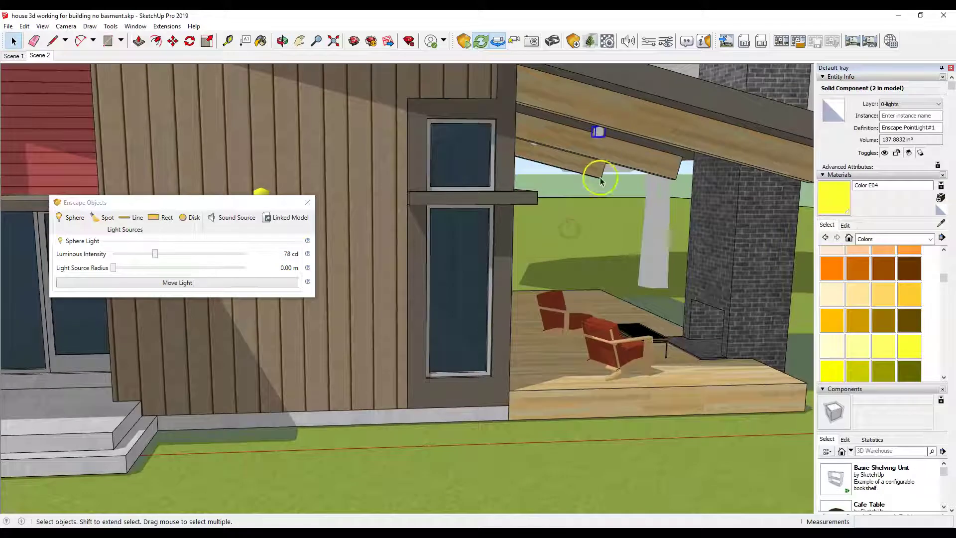
{"action": "middle_click_drag", "start_coordinate": [599, 145], "coordinate": [601, 138]}
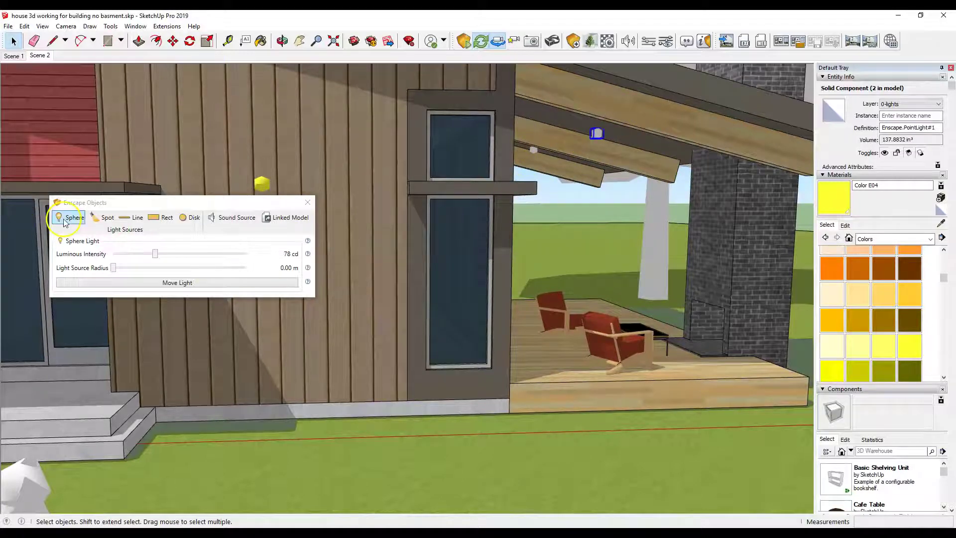
{"action": "middle_click_drag", "start_coordinate": [475, 182], "coordinate": [540, 229]}
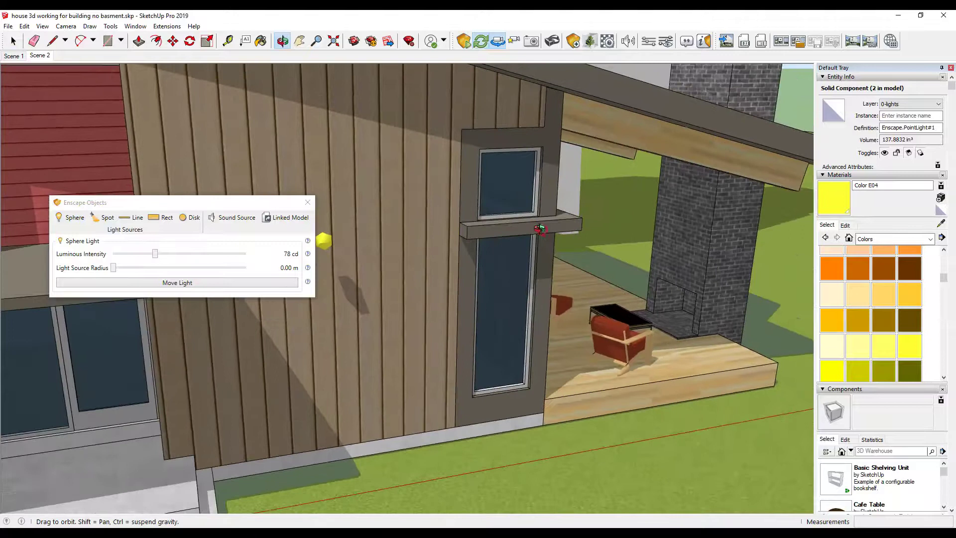
{"action": "scroll", "coordinate": [542, 230], "scroll_direction": "down", "scroll_amount": 8}
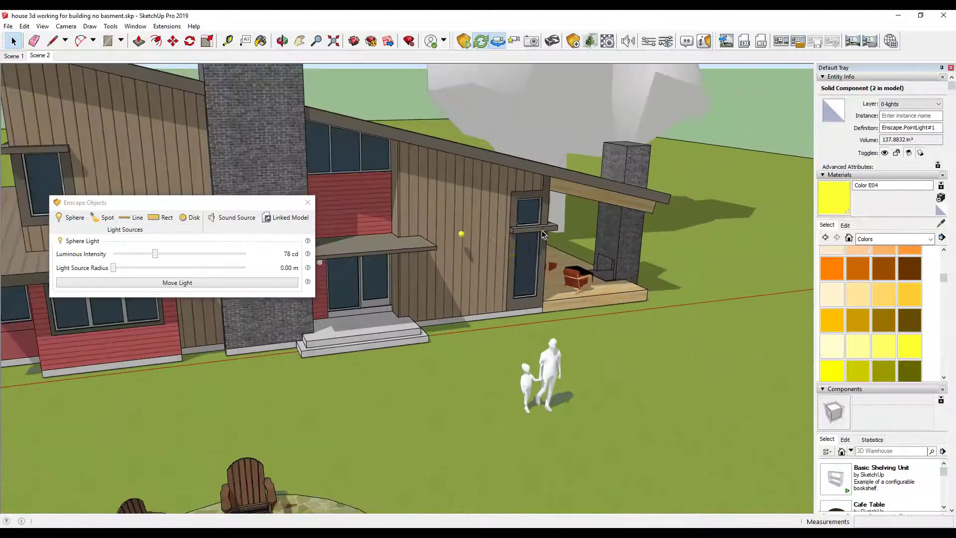
{"action": "scroll", "coordinate": [507, 226], "scroll_direction": "down", "scroll_amount": 3}
{"action": "middle_click_drag", "start_coordinate": [508, 224], "coordinate": [512, 197]}
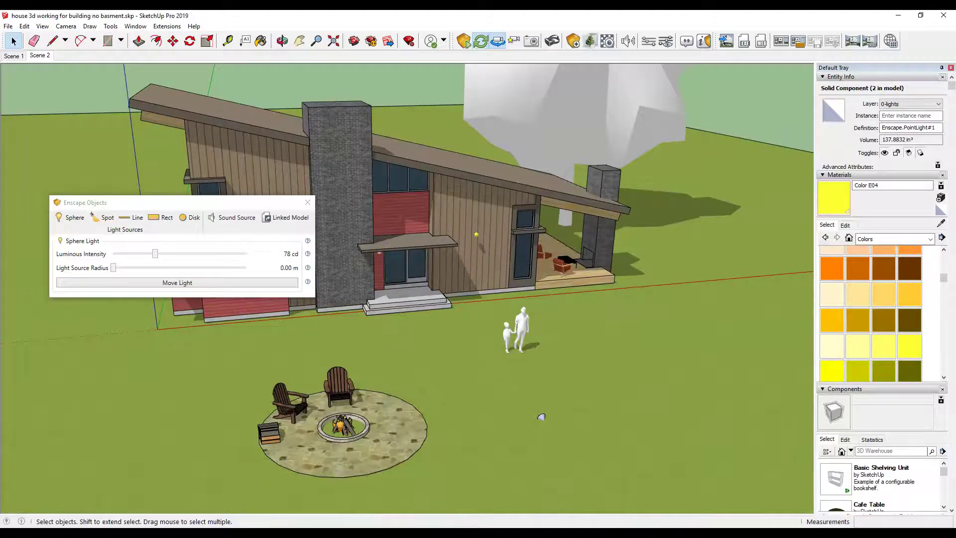
- Check the daytime Enscape view, return to SketchUp and review the Atmosphere illumination and skybox options in Enscape's Visual Settings
{"action": "key", "text": "alt+Tab"}
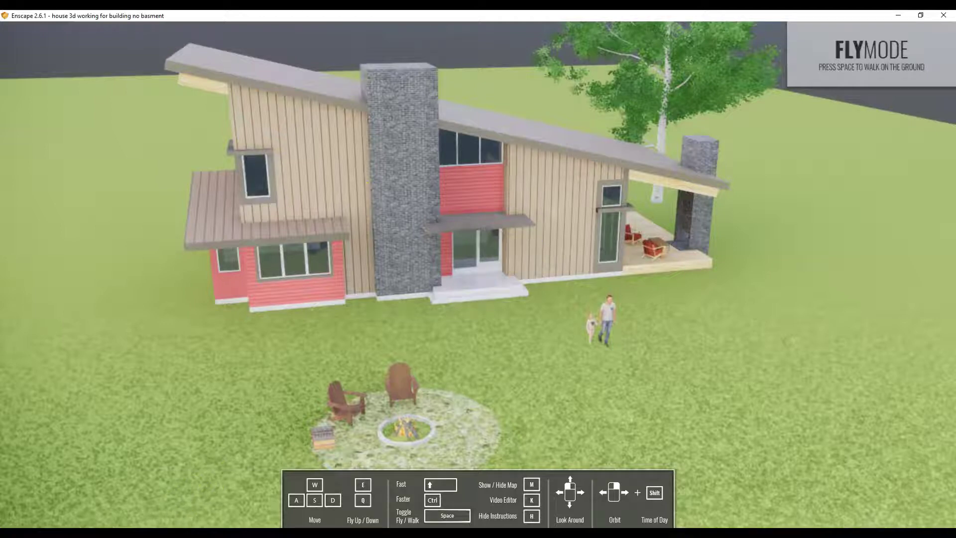
{"action": "left_click", "coordinate": [168, 507]}
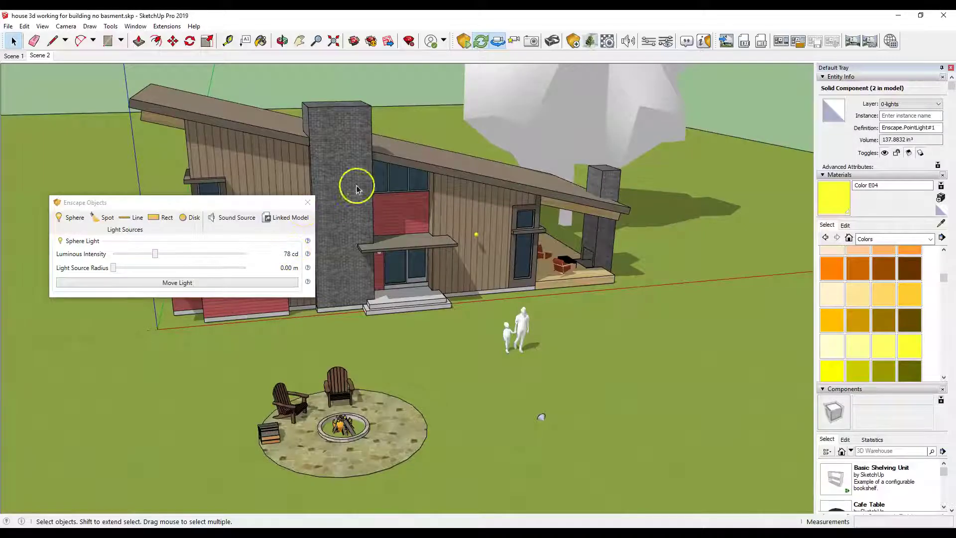
{"action": "left_click", "coordinate": [665, 42]}
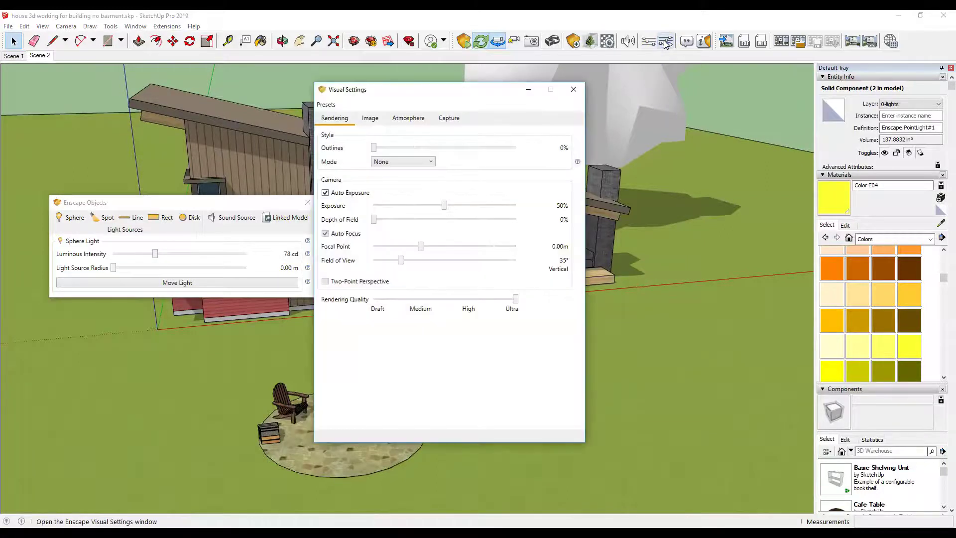
{"action": "left_click", "coordinate": [421, 119]}
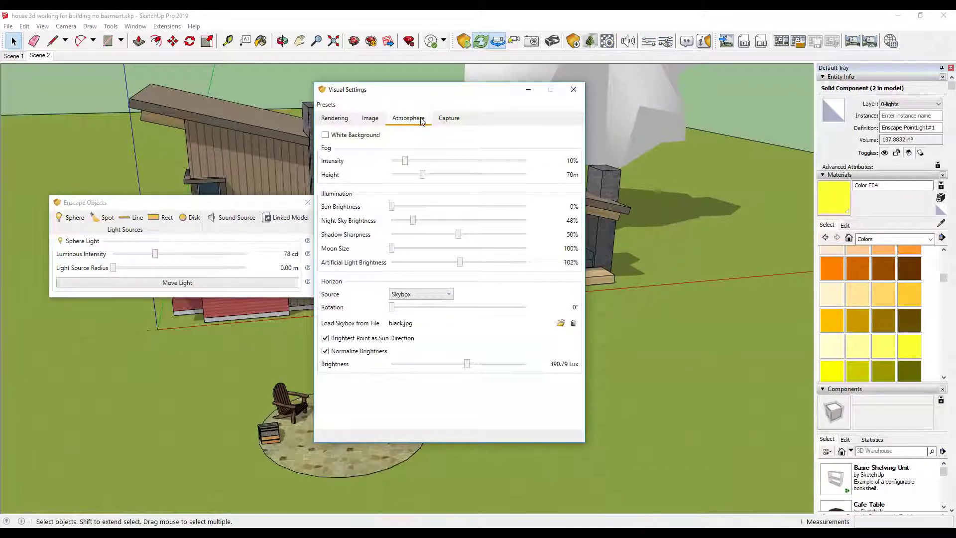
{"action": "left_click_drag", "start_coordinate": [393, 205], "coordinate": [370, 212]}
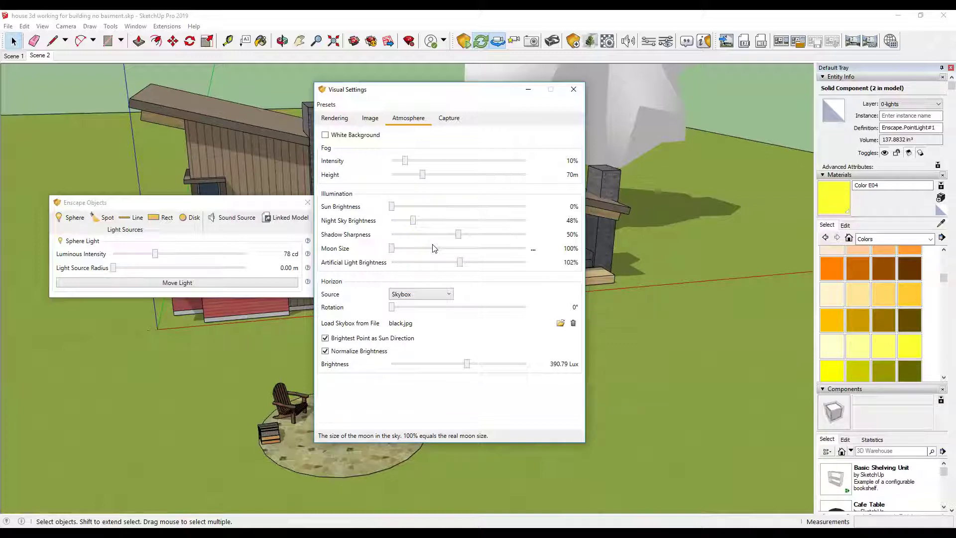
{"action": "left_click", "coordinate": [417, 248]}
{"action": "left_click", "coordinate": [389, 142]}
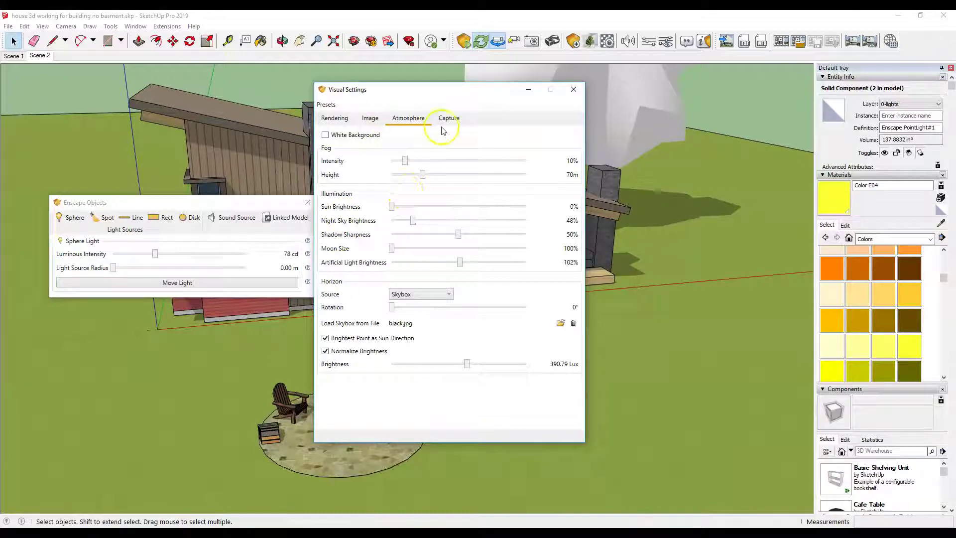
{"action": "left_click", "coordinate": [574, 90]}
- Switch to the Enscape window and shift the time of day to full night
{"action": "key", "text": "alt+Tab"}
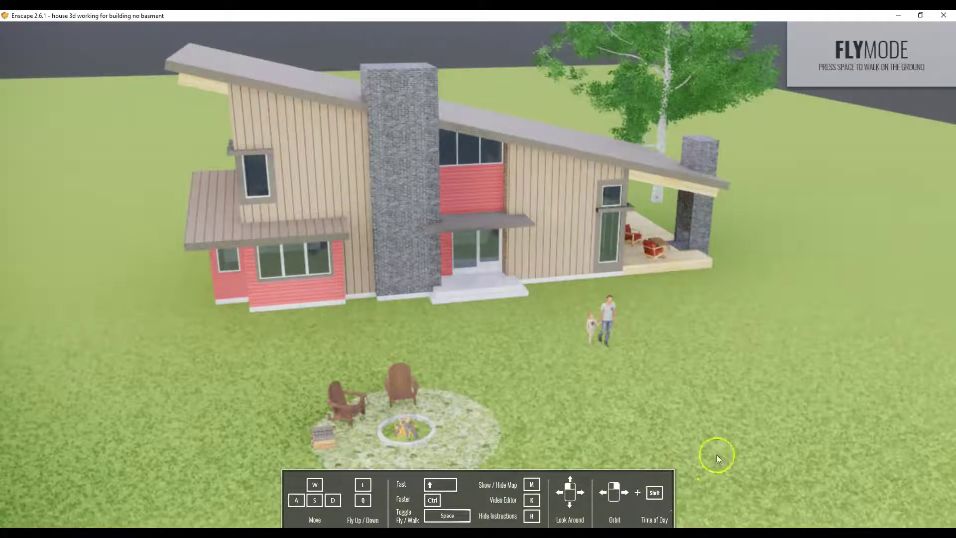
{"action": "right_click_drag", "start_coordinate": [711, 381], "coordinate": [711, 381], "text": "shift"}
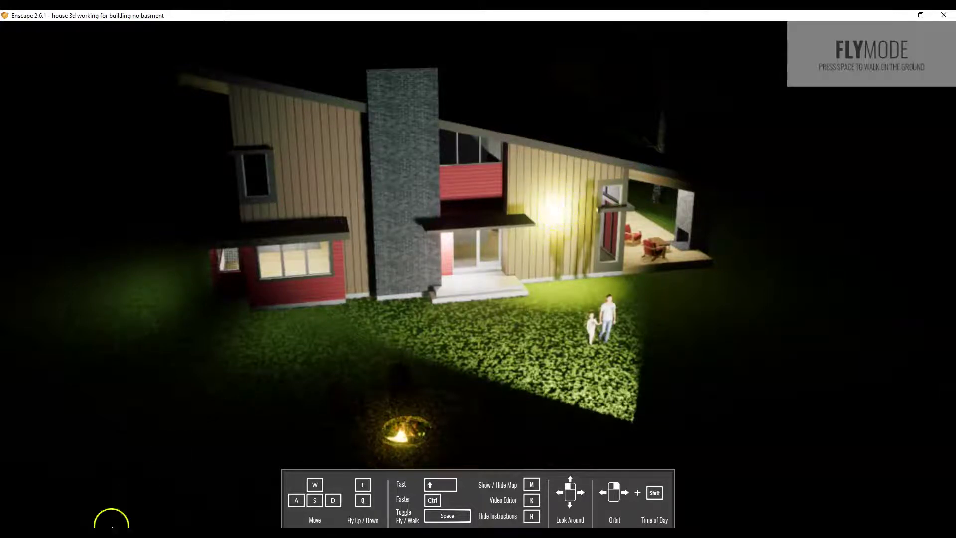
- Return to SketchUp and delete the yellow sphere light from the wood-sided wall between the entrance and the tall window
{"action": "left_click", "coordinate": [107, 535]}
{"action": "left_click", "coordinate": [477, 233]}
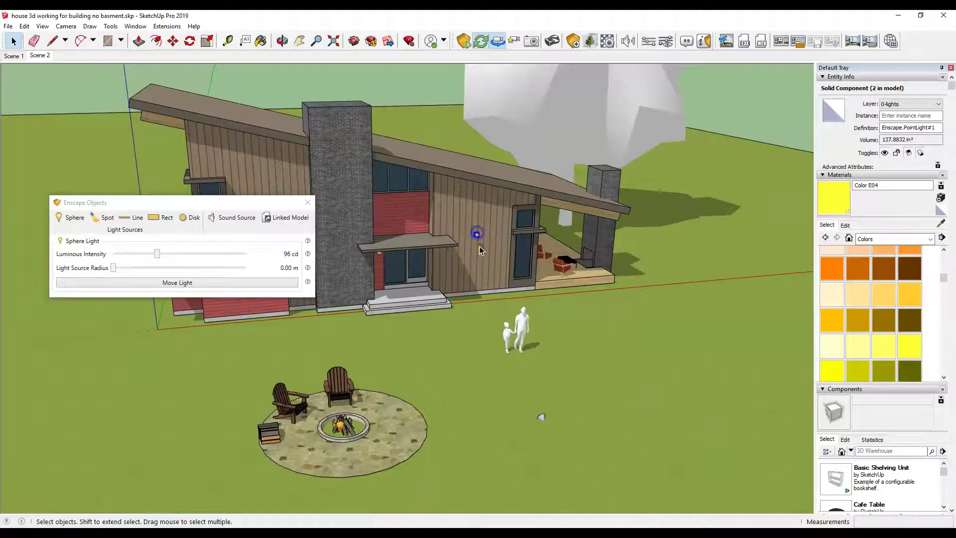
{"action": "left_click", "coordinate": [509, 291]}
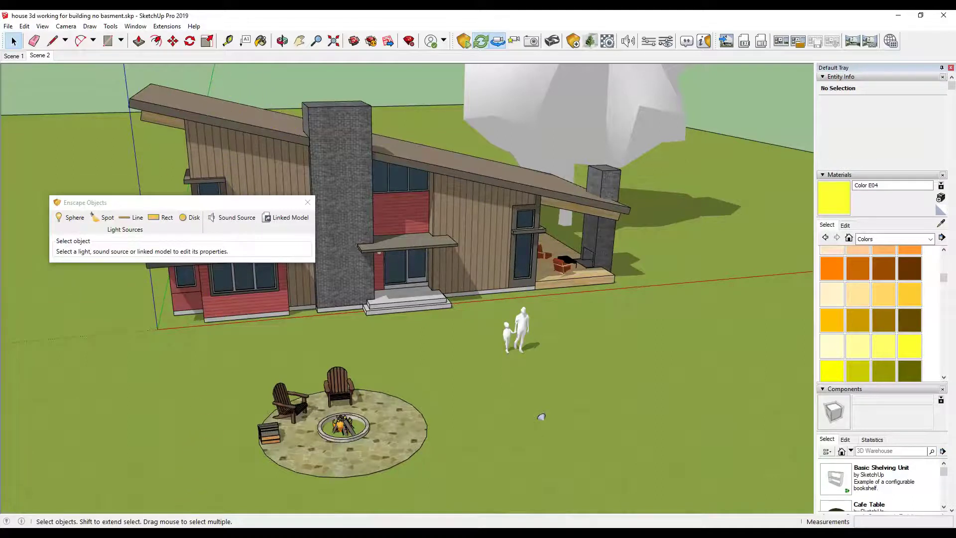
- Switch to Enscape and inspect the night lighting around the two people and on the wood-sided wall
{"action": "mouse_move", "coordinate": [193, 534]}
{"action": "left_click", "coordinate": [193, 498]}
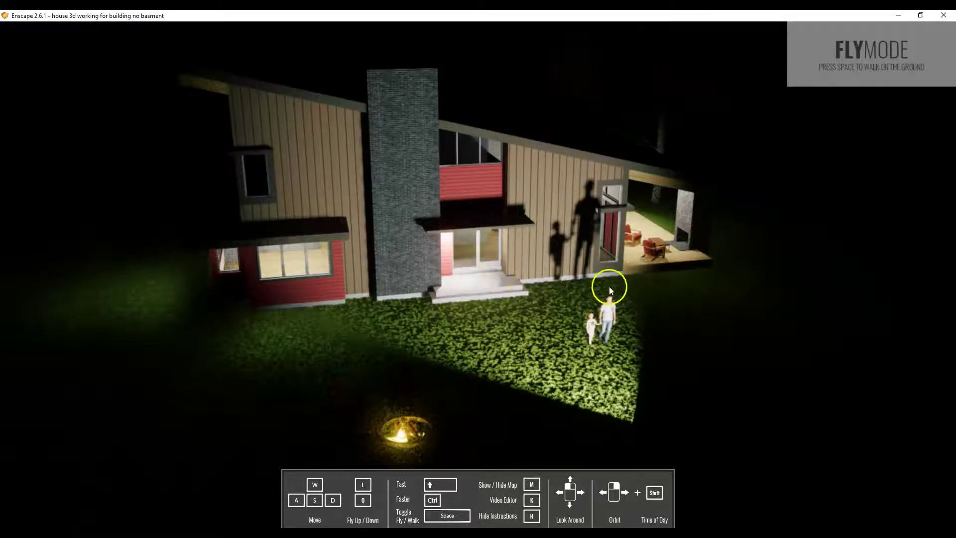
{"action": "left_click", "coordinate": [605, 325]}
{"action": "left_click", "coordinate": [529, 265]}
{"action": "mouse_move", "coordinate": [193, 533]}
{"action": "left_click", "coordinate": [82, 497]}
{"action": "left_click", "coordinate": [308, 203]}
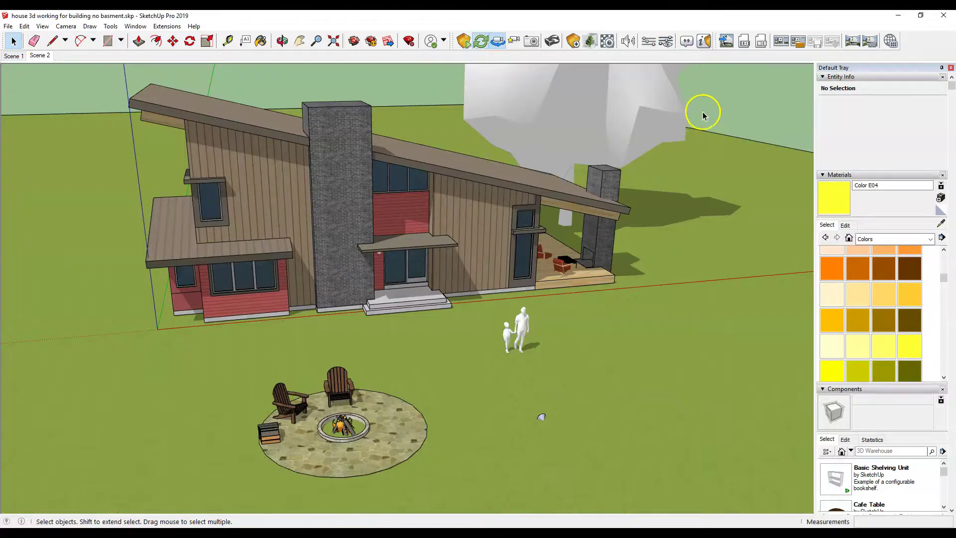
{"action": "left_click", "coordinate": [726, 41]}
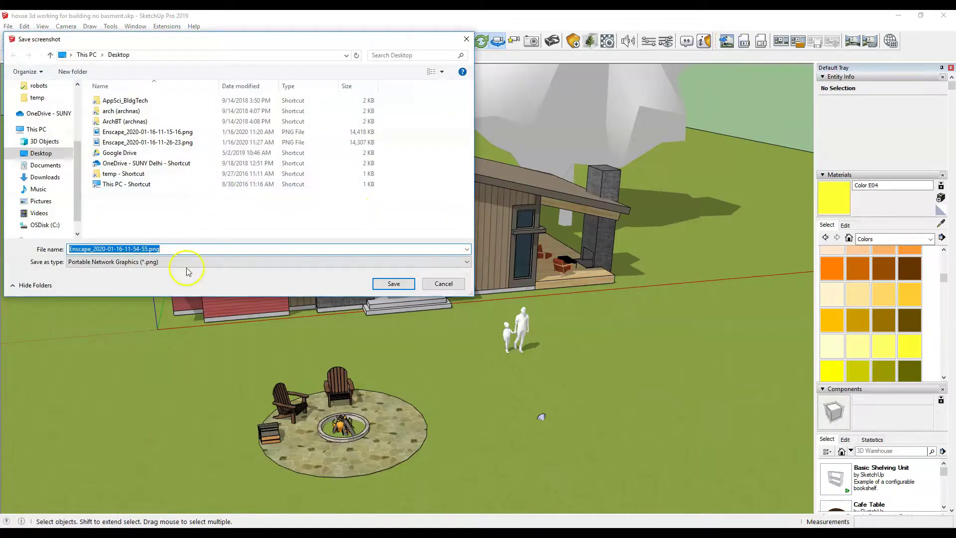
{"action": "left_click", "coordinate": [395, 284]}
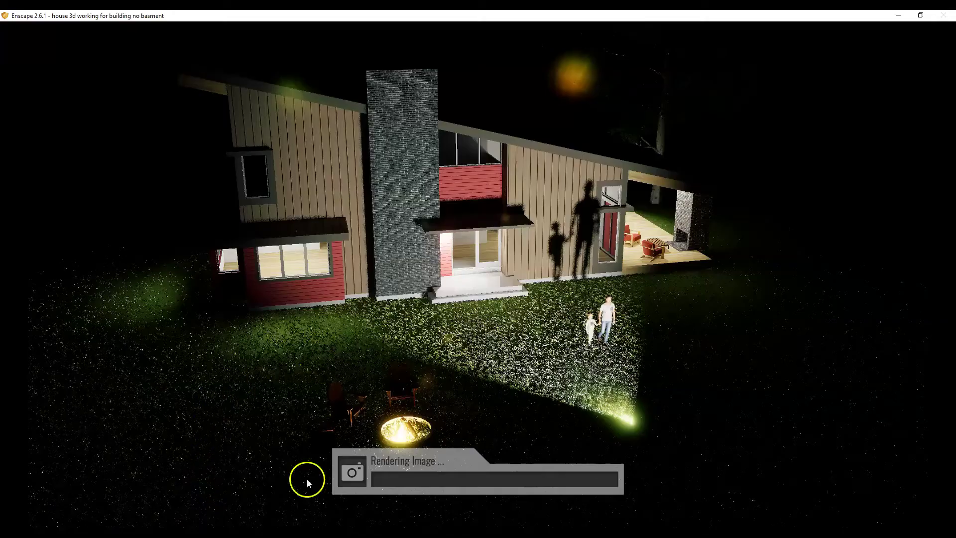
{"action": "left_click", "coordinate": [572, 403]}
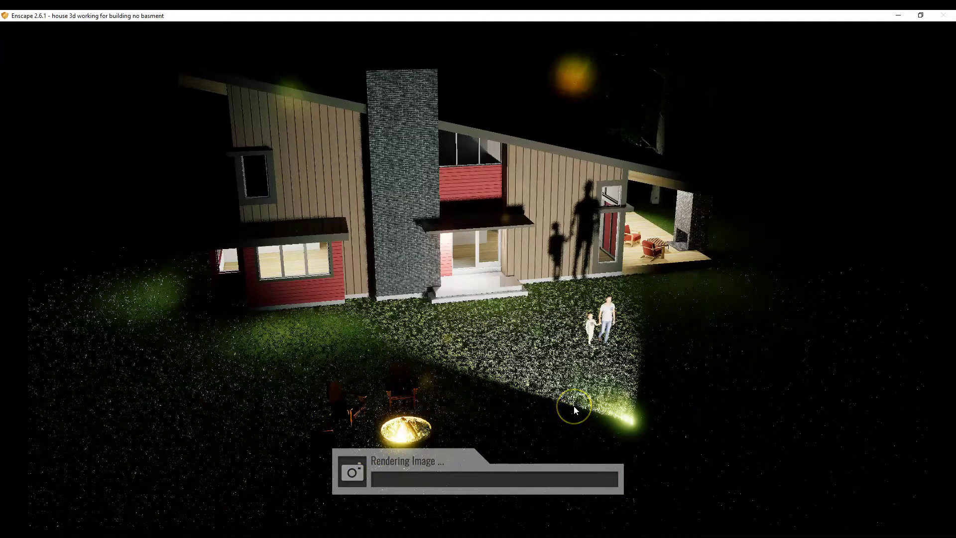
{"action": "left_click", "coordinate": [379, 336]}
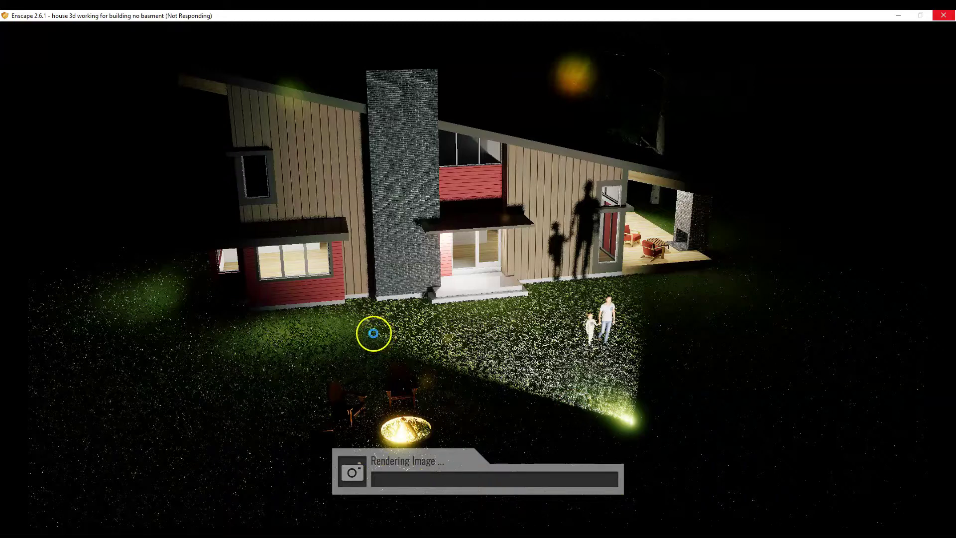